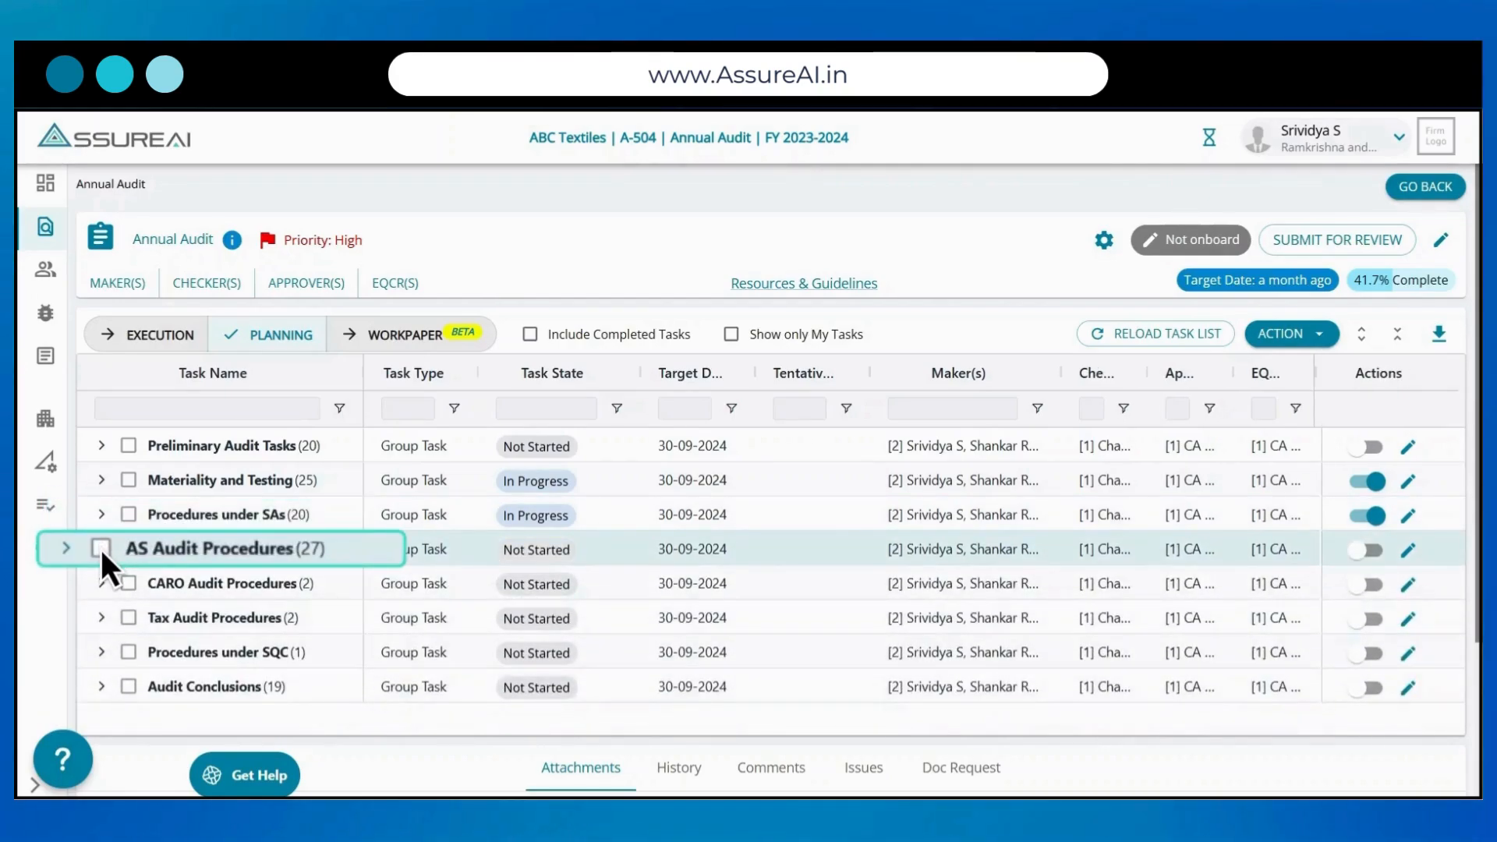
Look through the tasks inside the AS Audit Procedures and Materiality and Testing groups, leaving both groups collapsed
left_click(101, 548)
left_click(101, 549)
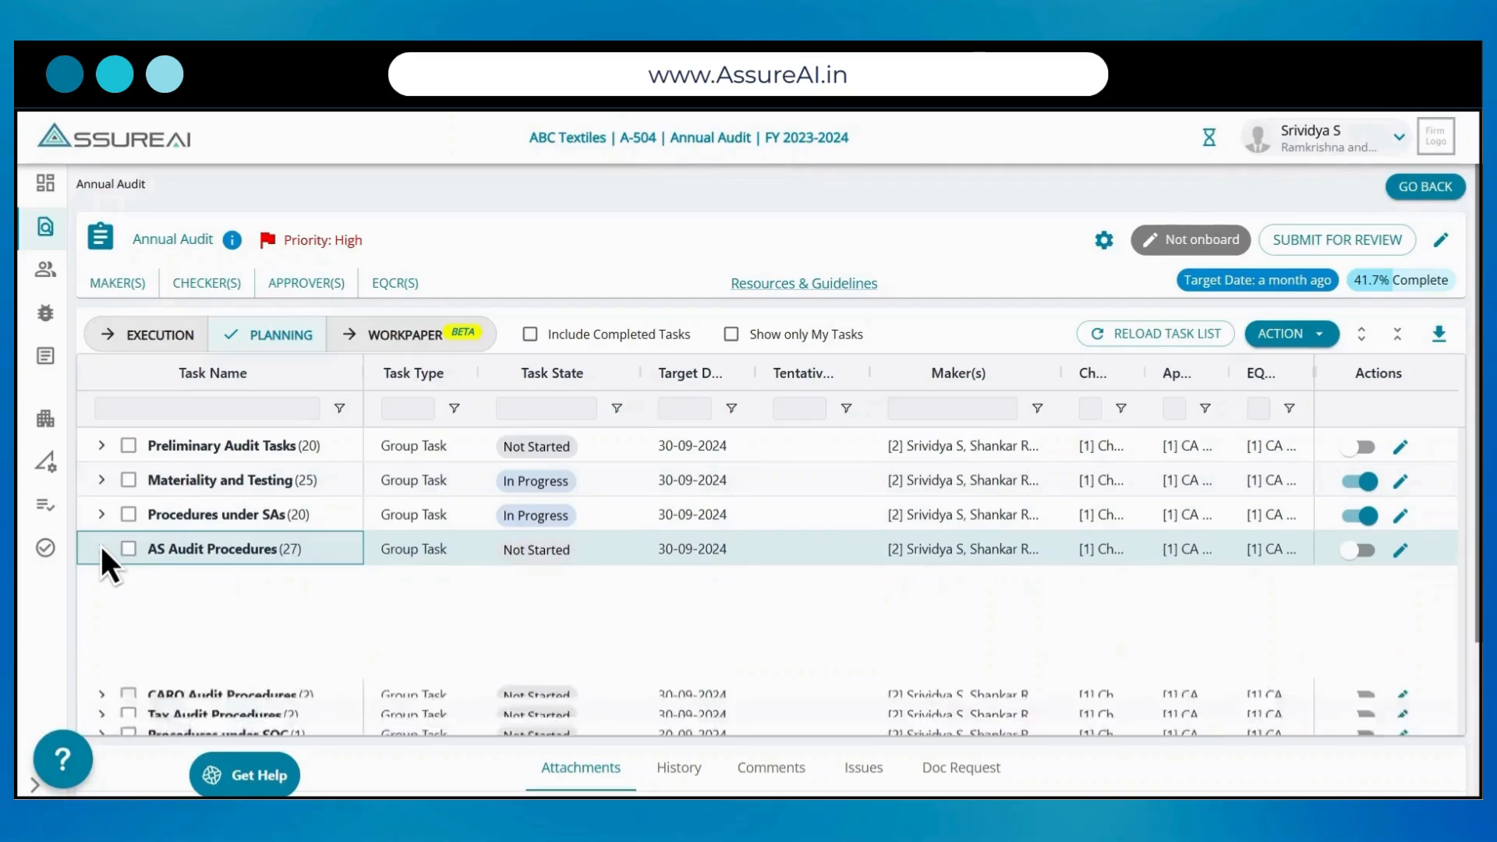
left_click(101, 480)
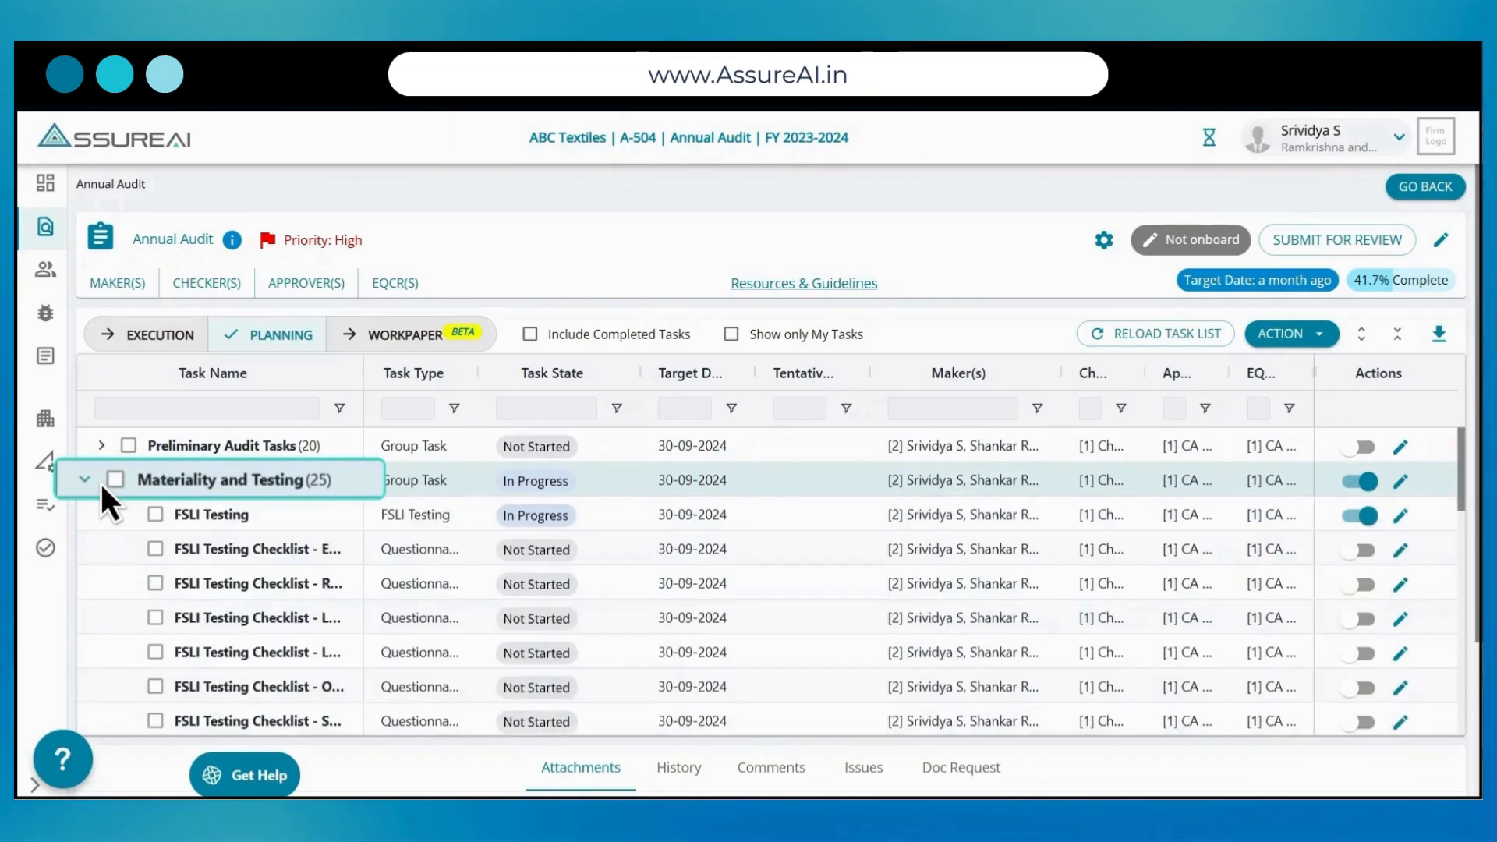
left_click(100, 480)
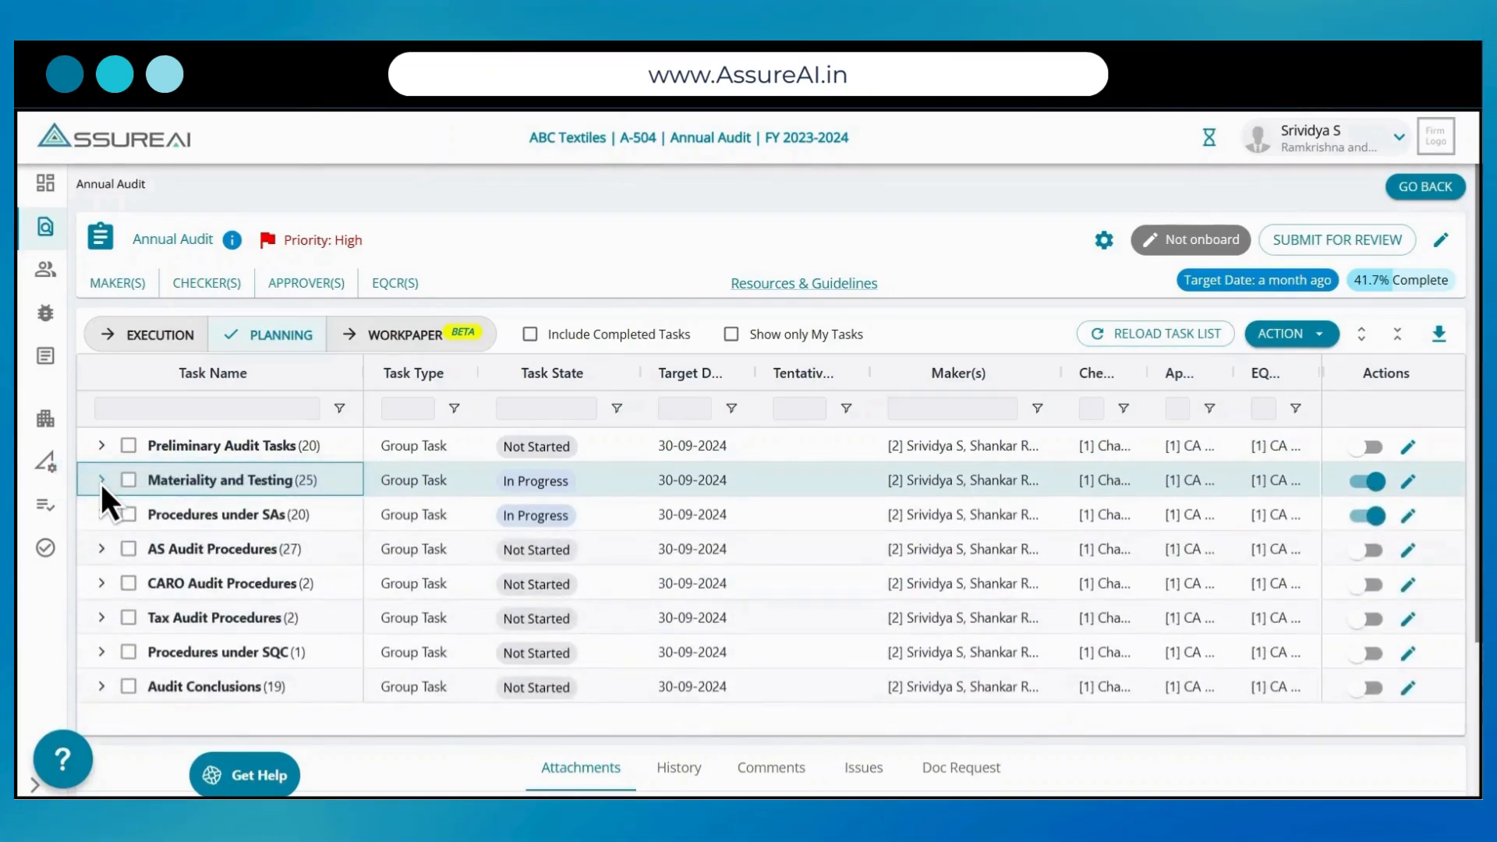
Mark the SA 230 audit documentation task under Procedures under SAs as applicable
left_click(101, 514)
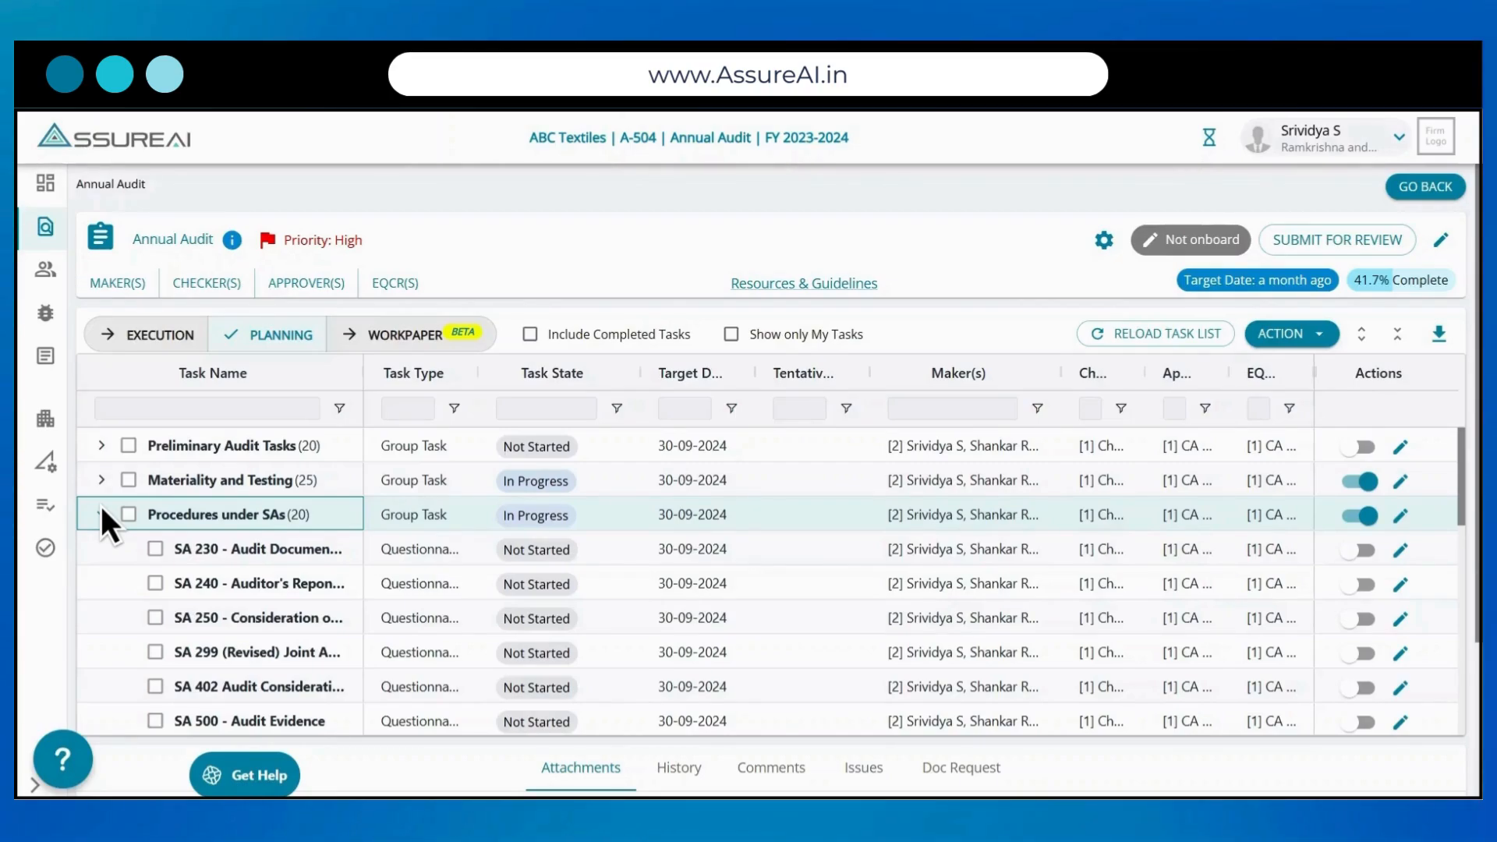
left_click(1368, 547)
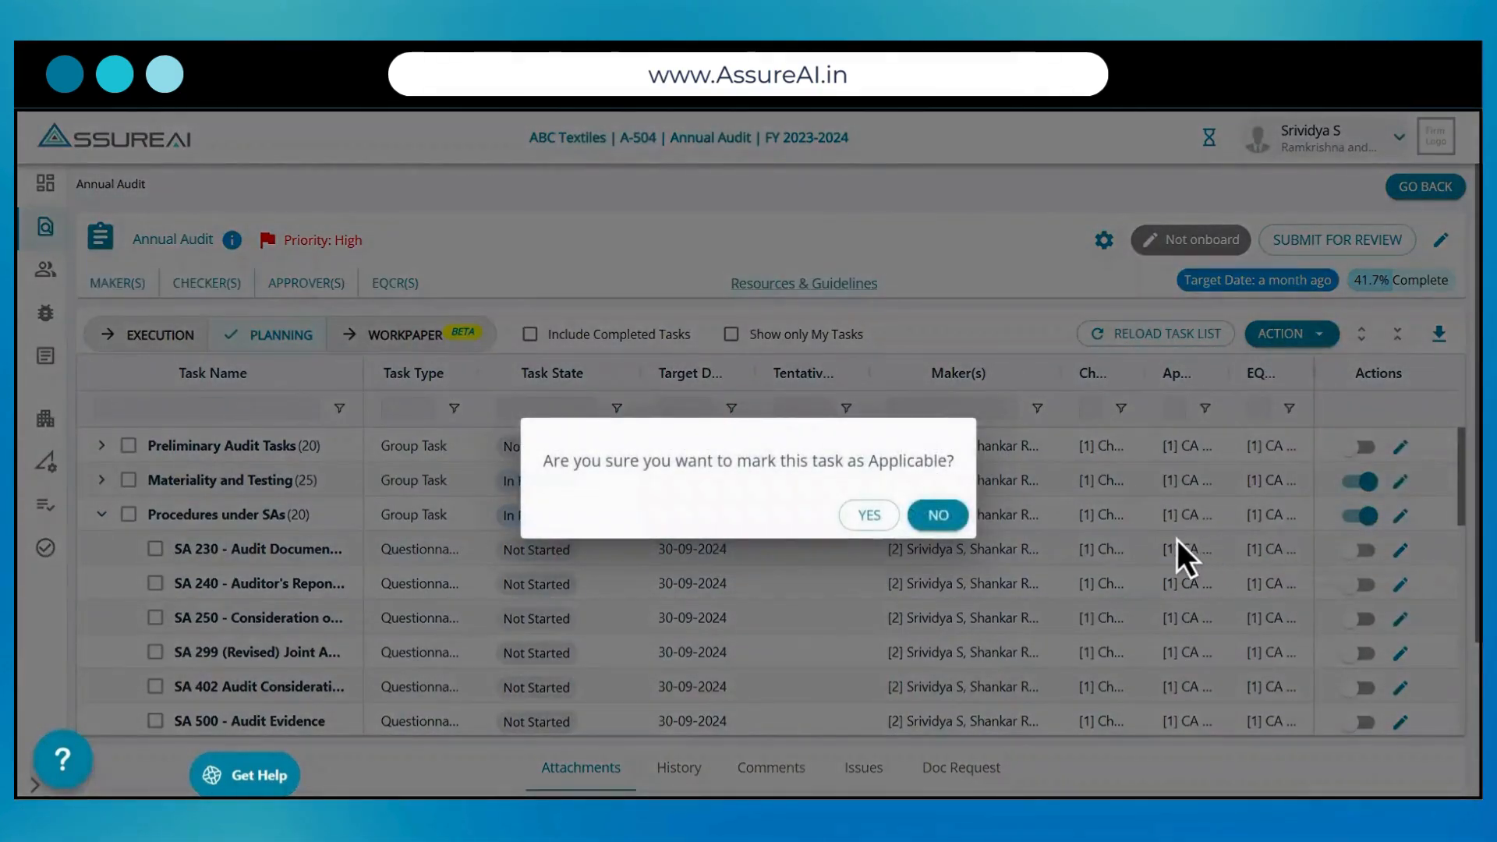
left_click(871, 523)
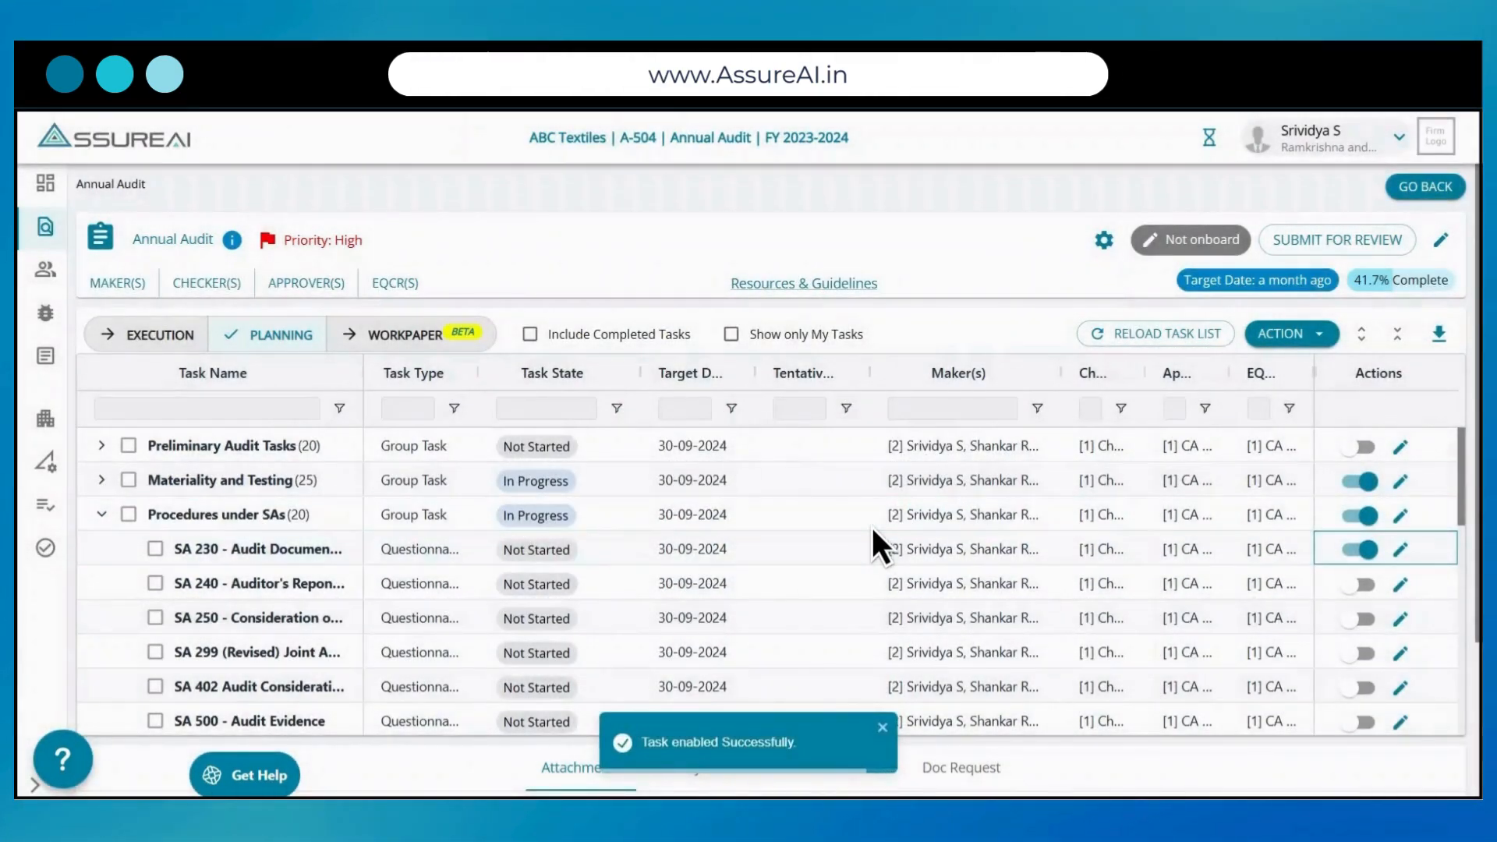
Show the execution view with the Procedures under SAs group expanded and completed tasks included
left_click(148, 343)
left_click(99, 485)
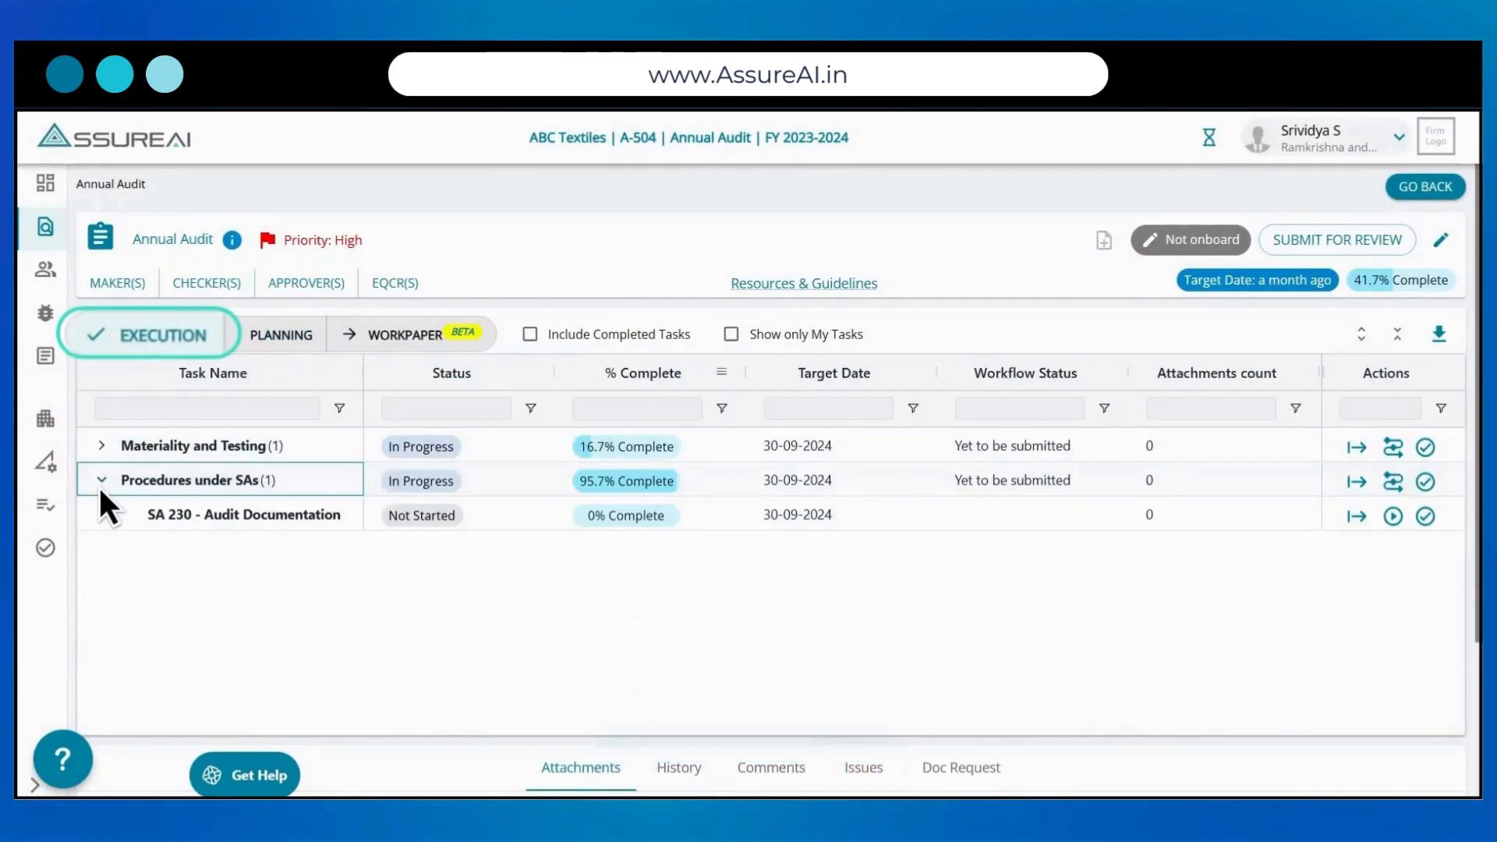
left_click(531, 334)
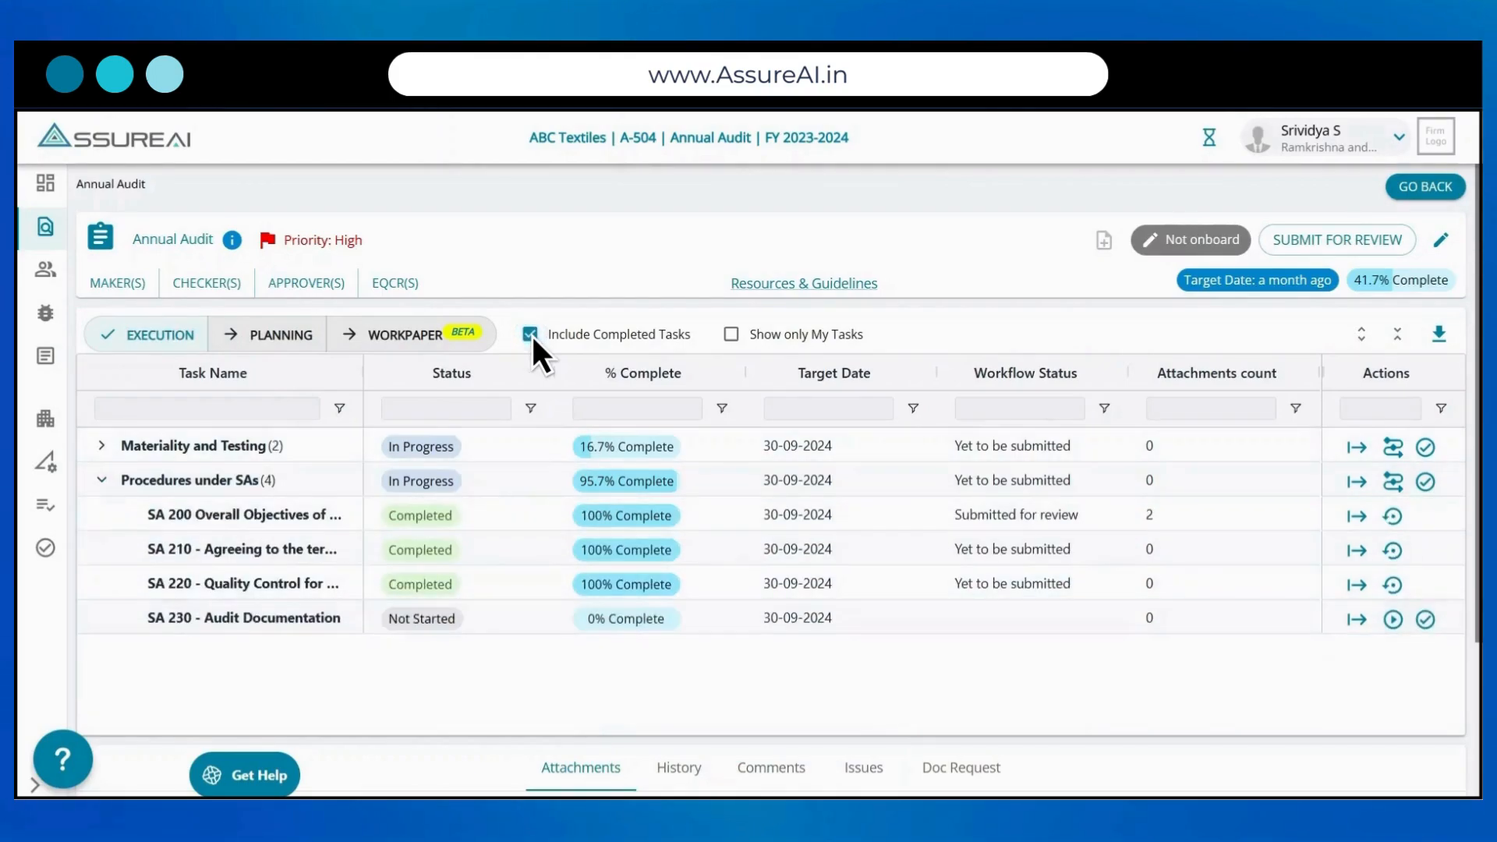
Start the SA 230 - Audit Documentation task with the ICAI_SA_230_Audit_Documentation template, then open its questionnaire with all question groups expanded
left_click(1394, 620)
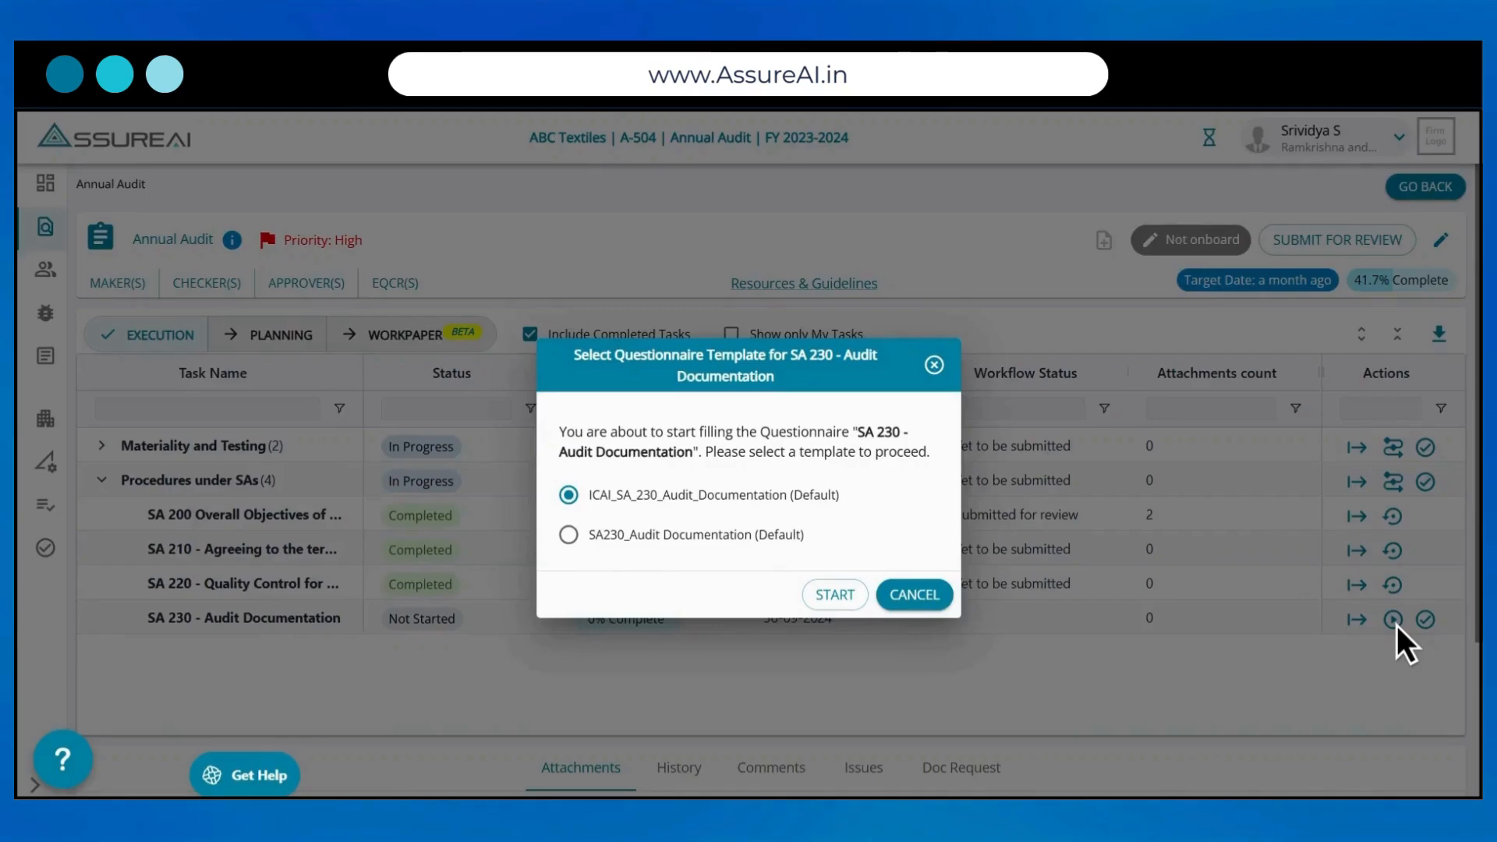
left_click(835, 595)
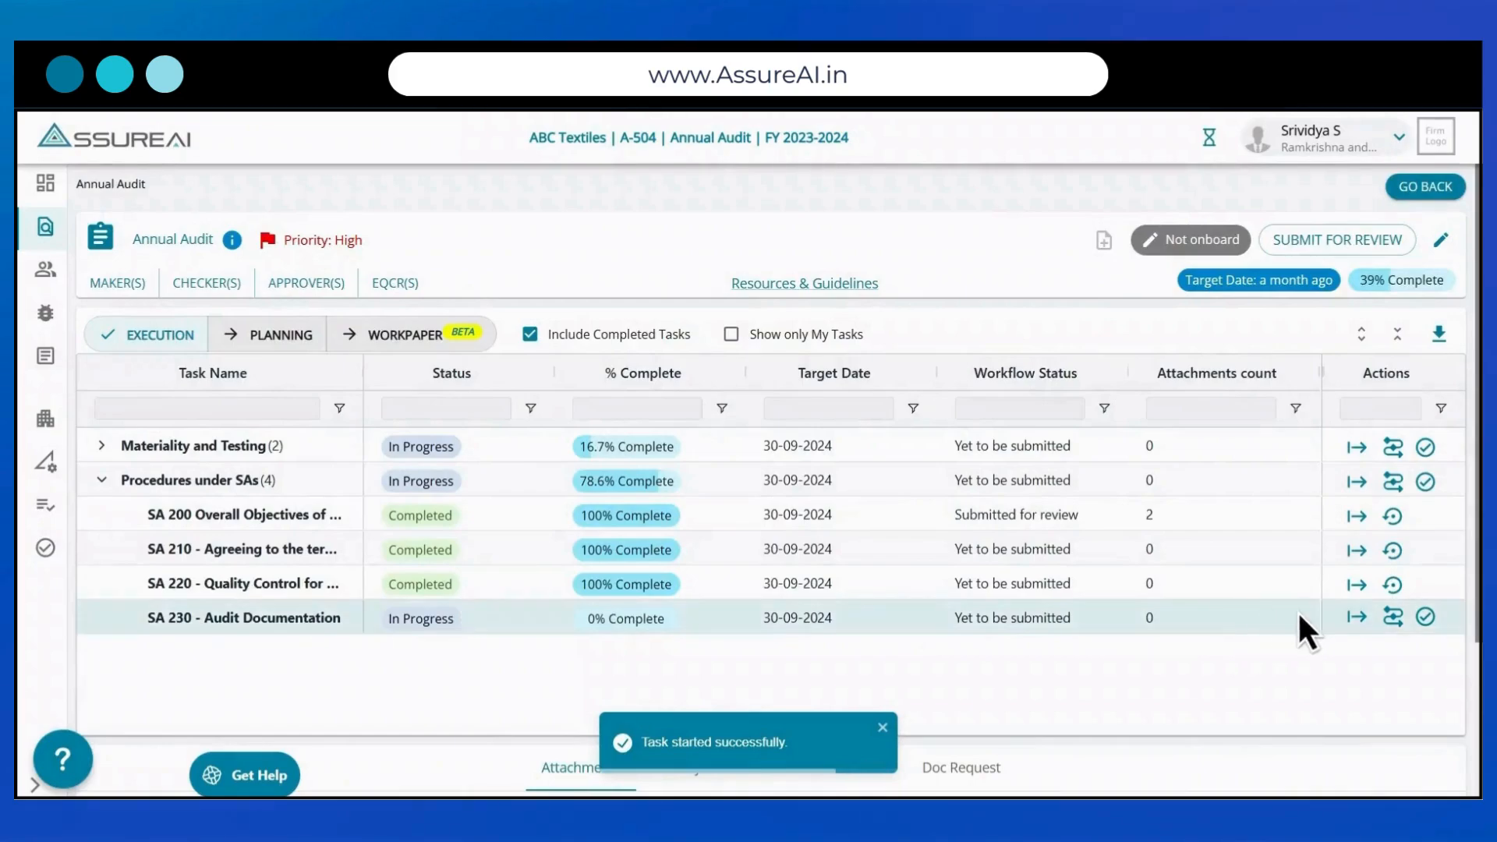
left_click(1354, 616)
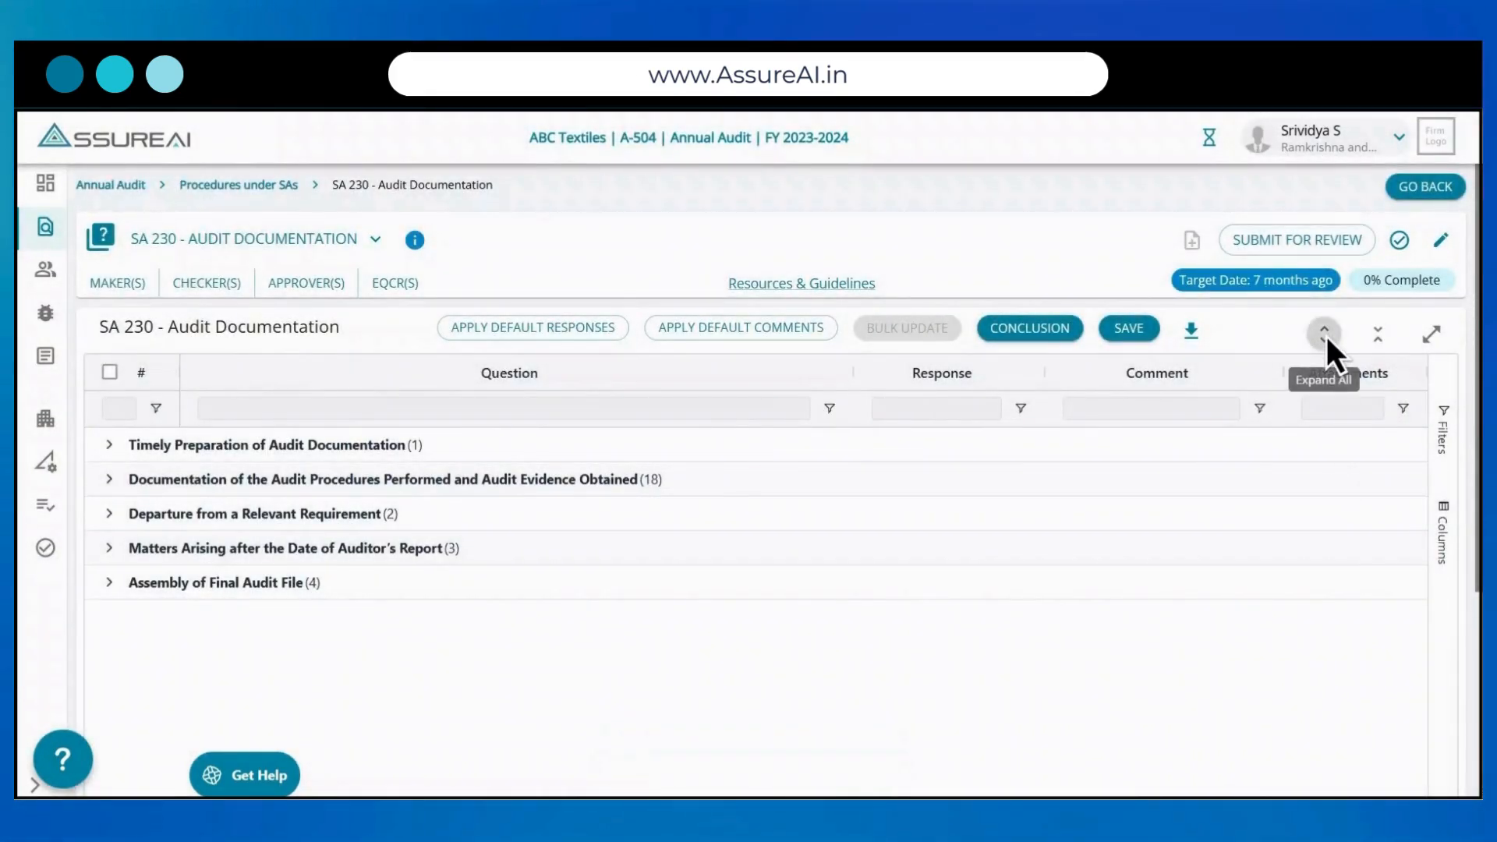
left_click(1325, 334)
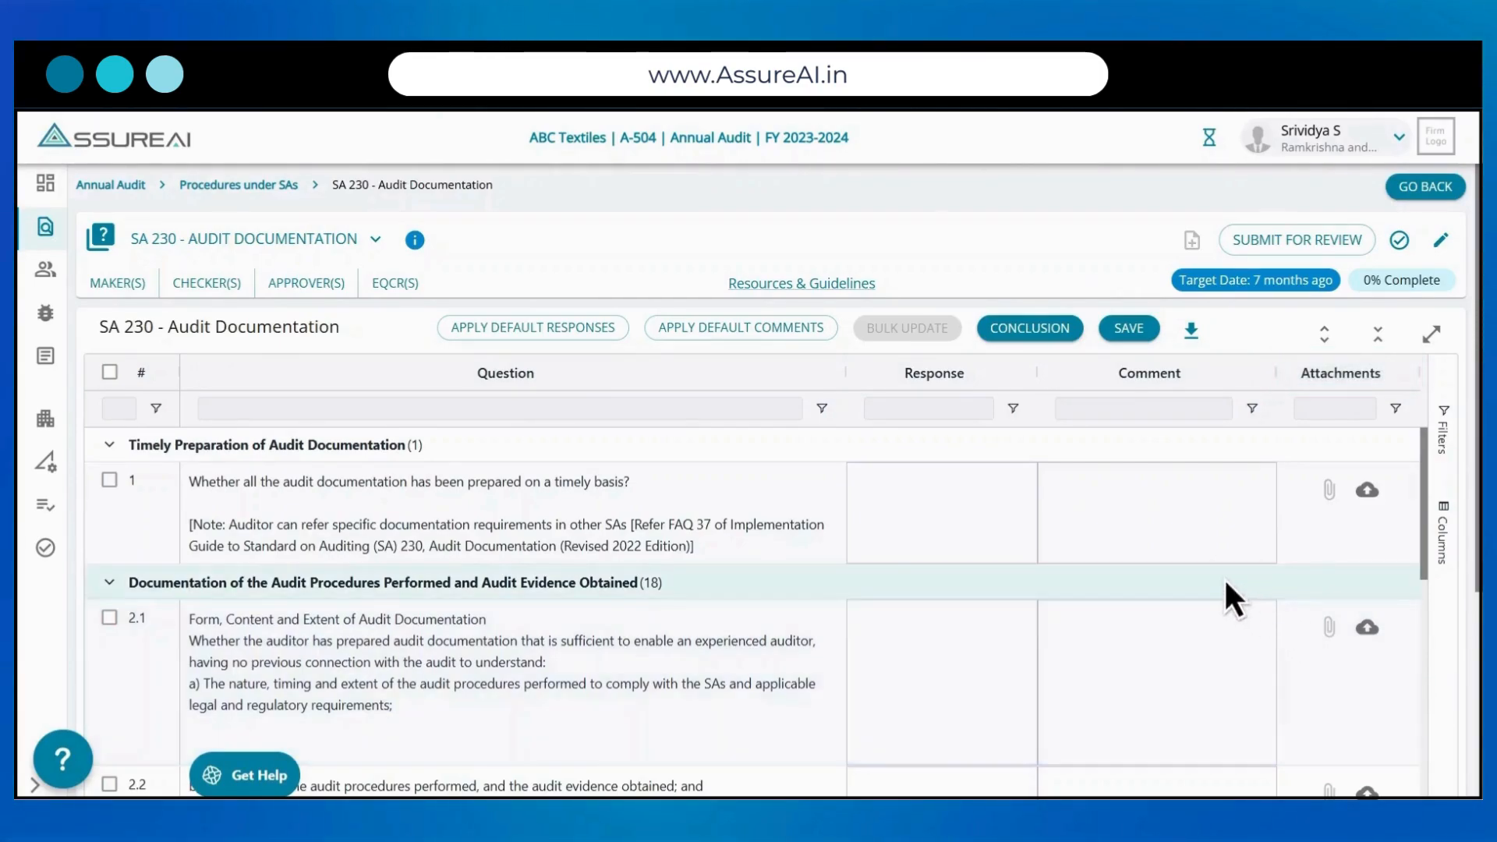
Answer Yes to question 1 and question 2.1 of the SA 230 questionnaire
left_click(1018, 479)
left_click(1018, 479)
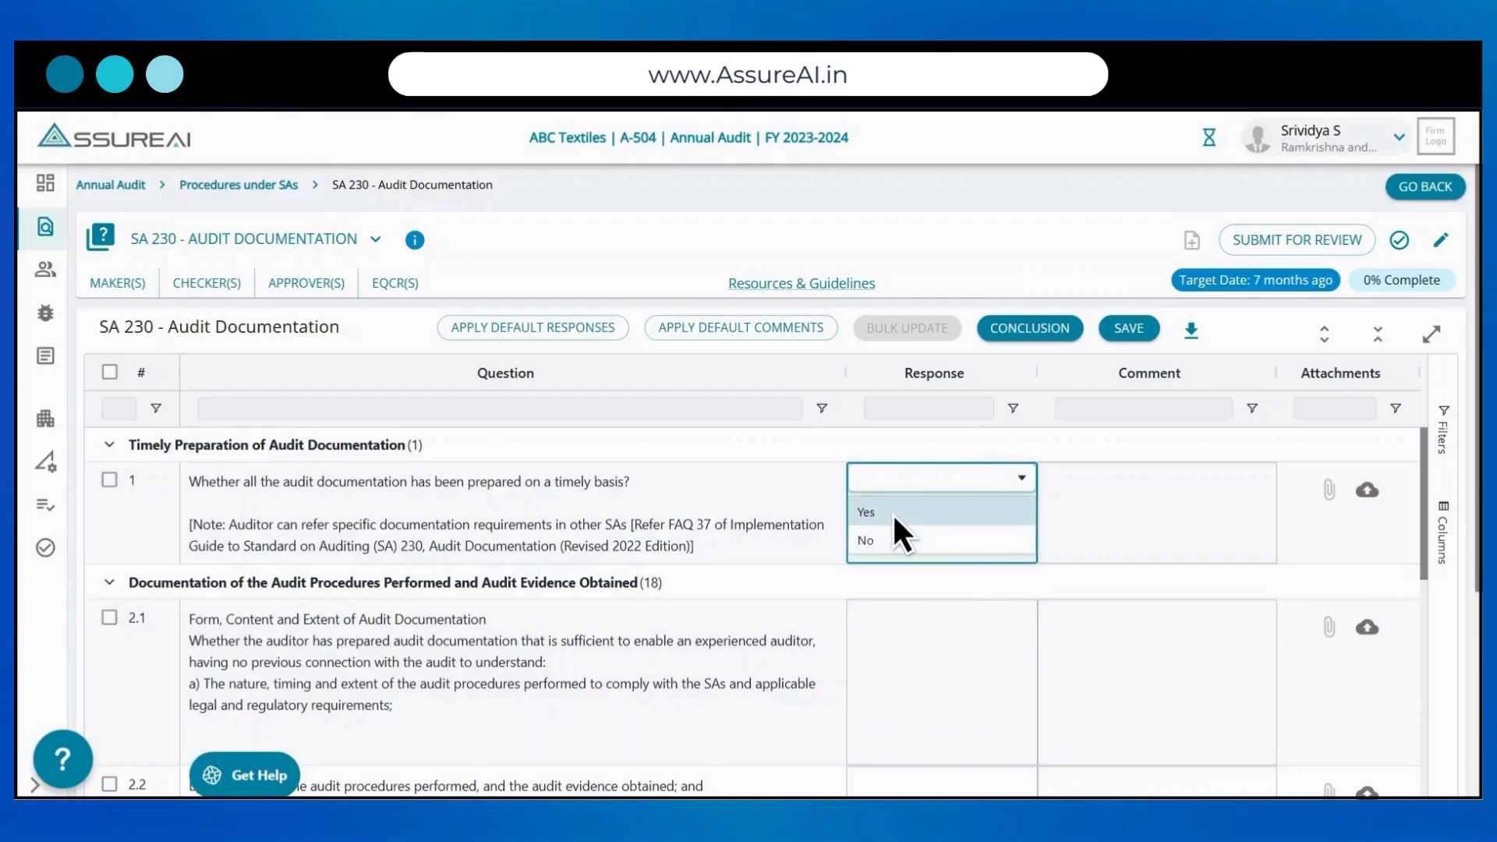
left_click(894, 509)
left_click(1018, 623)
left_click(1019, 624)
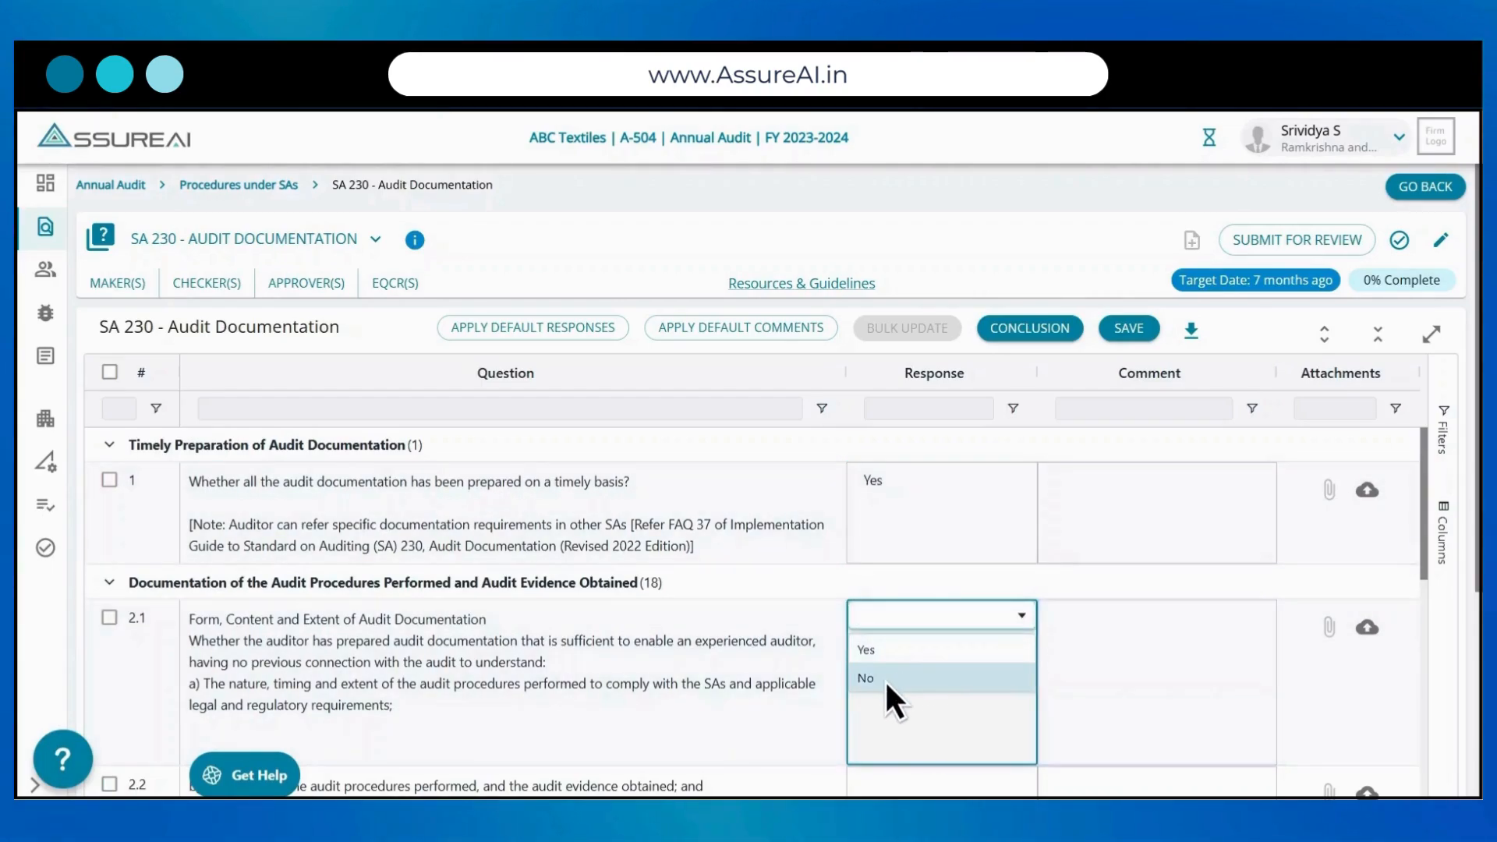
left_click(884, 677)
left_click(885, 680)
left_click(905, 675)
left_click(996, 620)
left_click(924, 647)
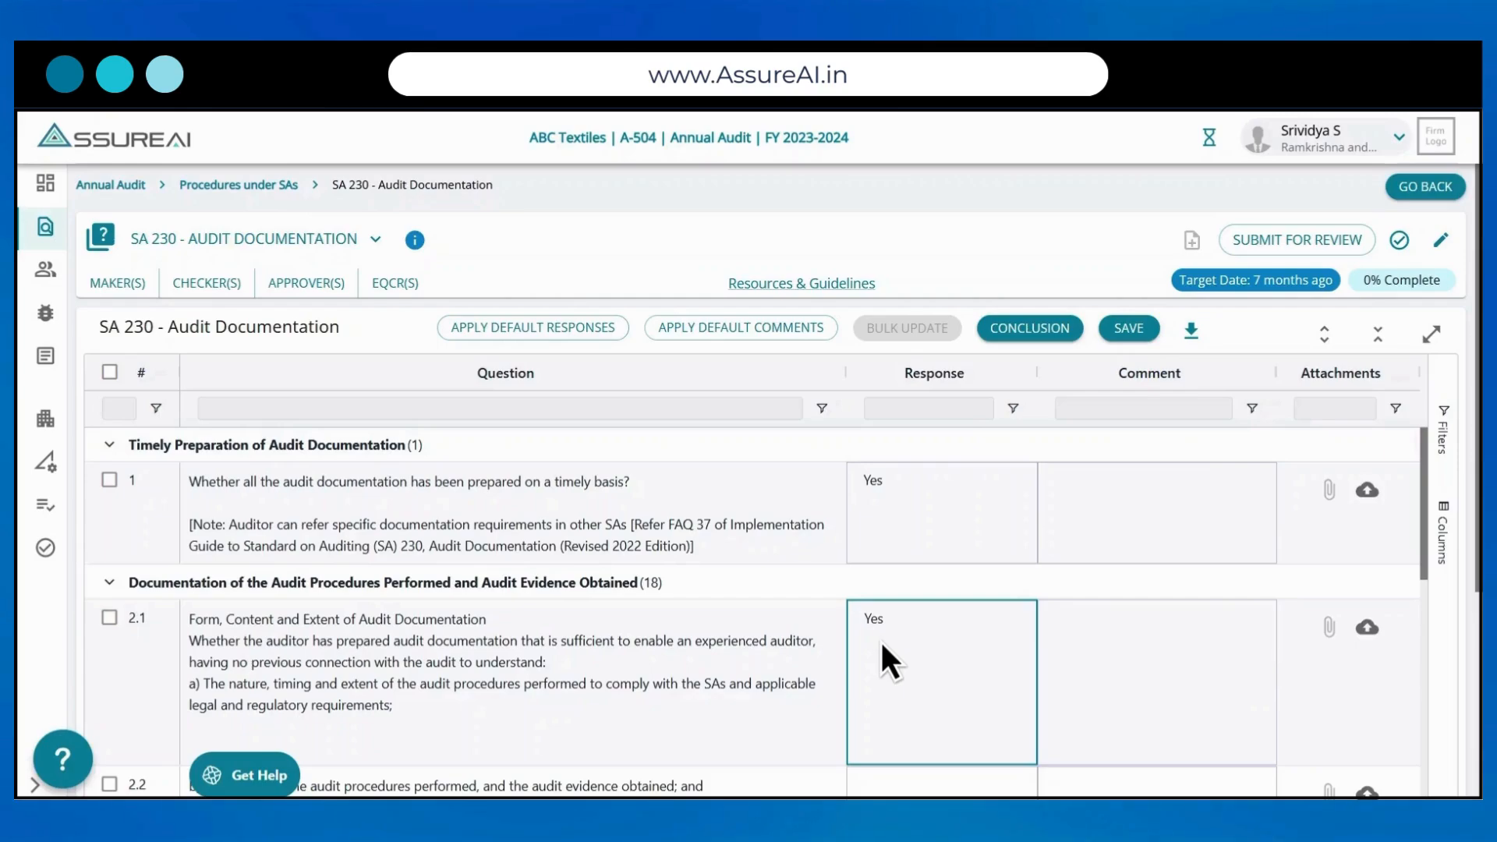
Apply the default responses to the whole questionnaire and review the filled answers
left_click(568, 336)
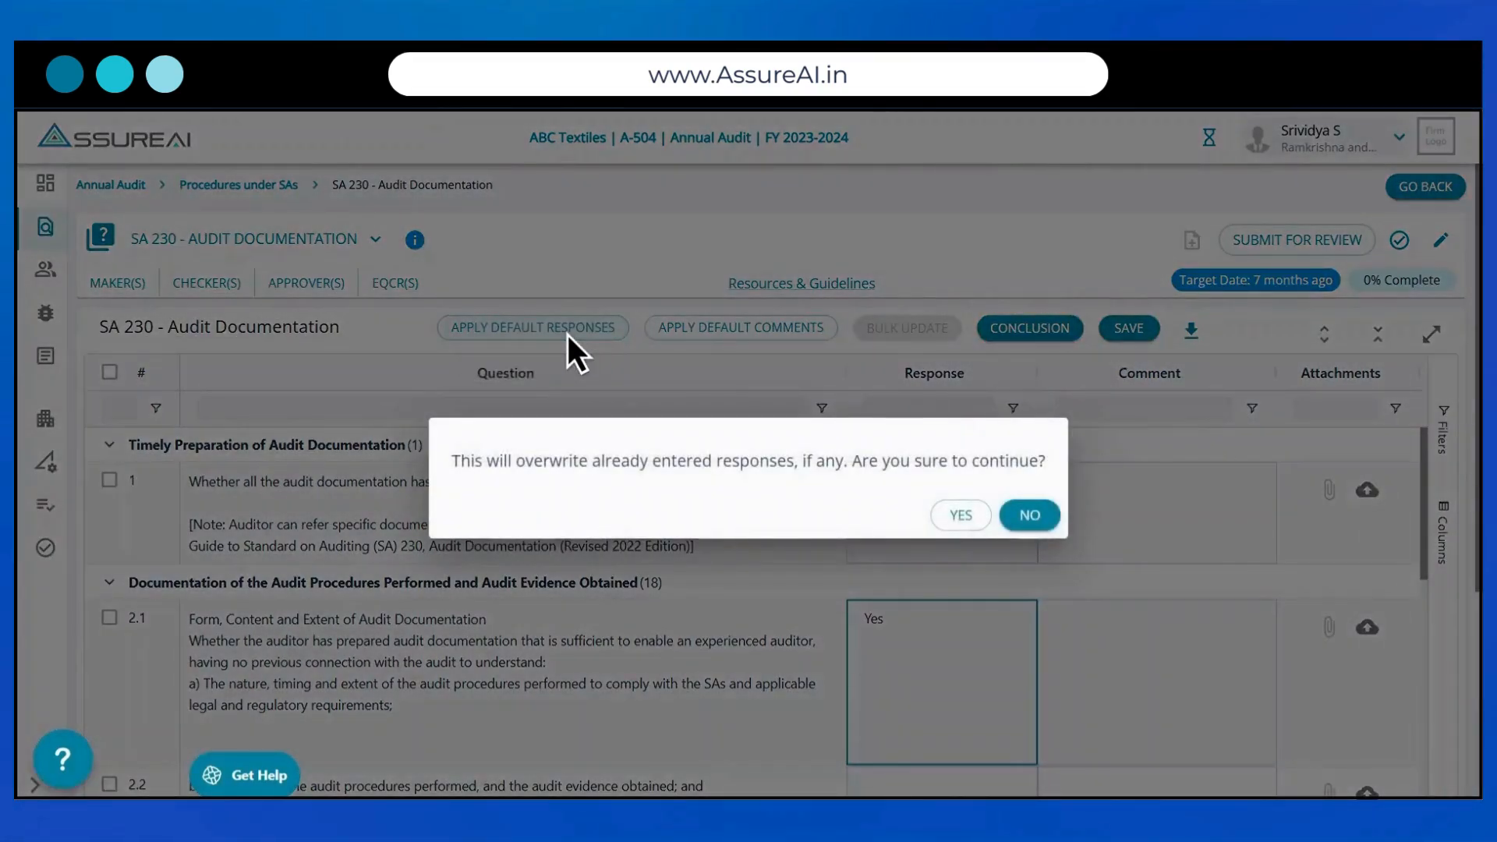
left_click(961, 517)
scroll(961, 521, "down", 12)
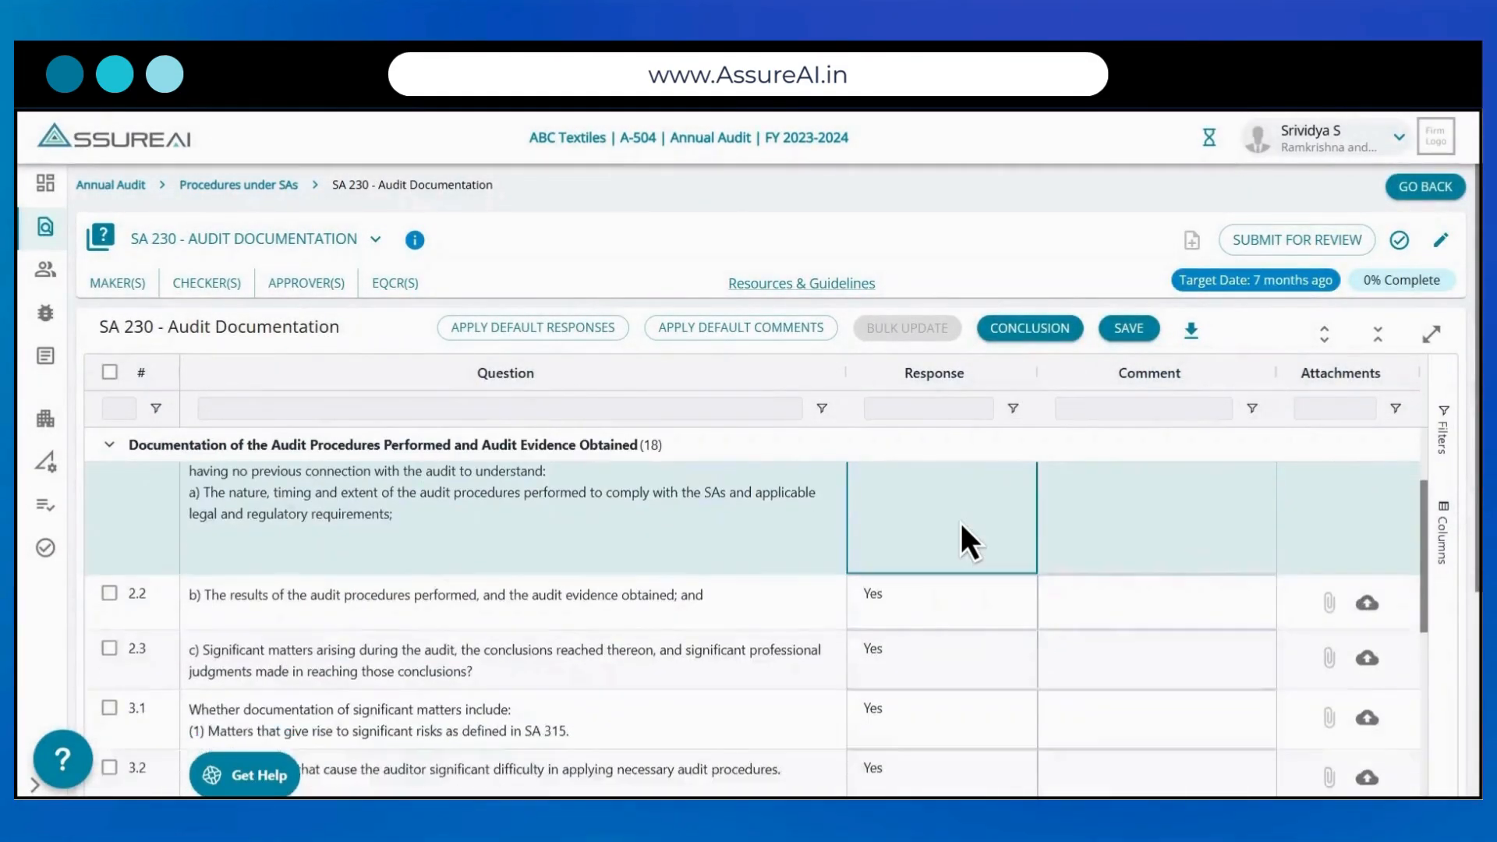
scroll(961, 521, "down", 3)
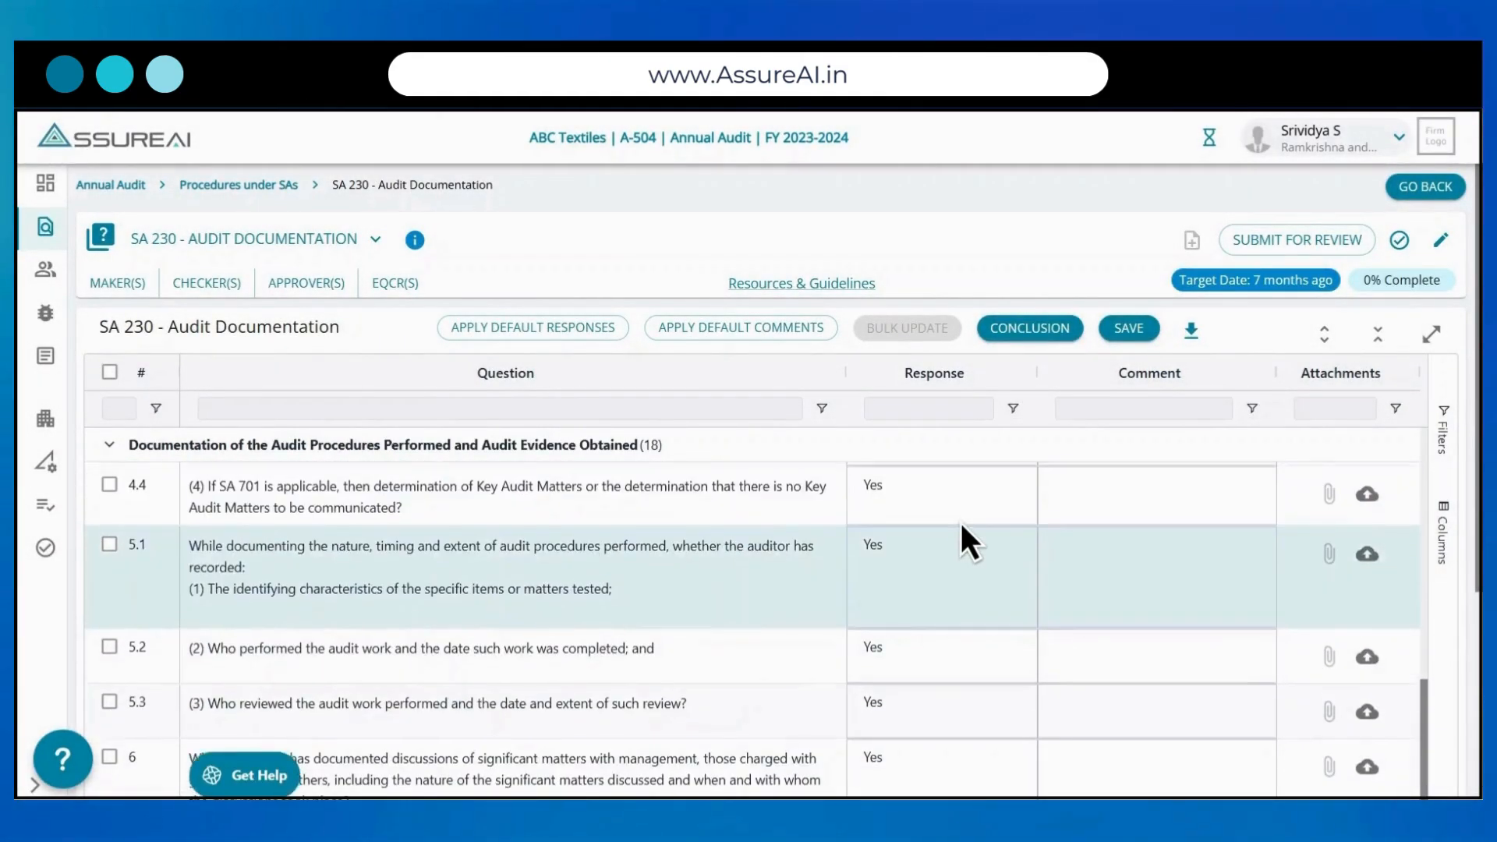
scroll(961, 521, "up", 15)
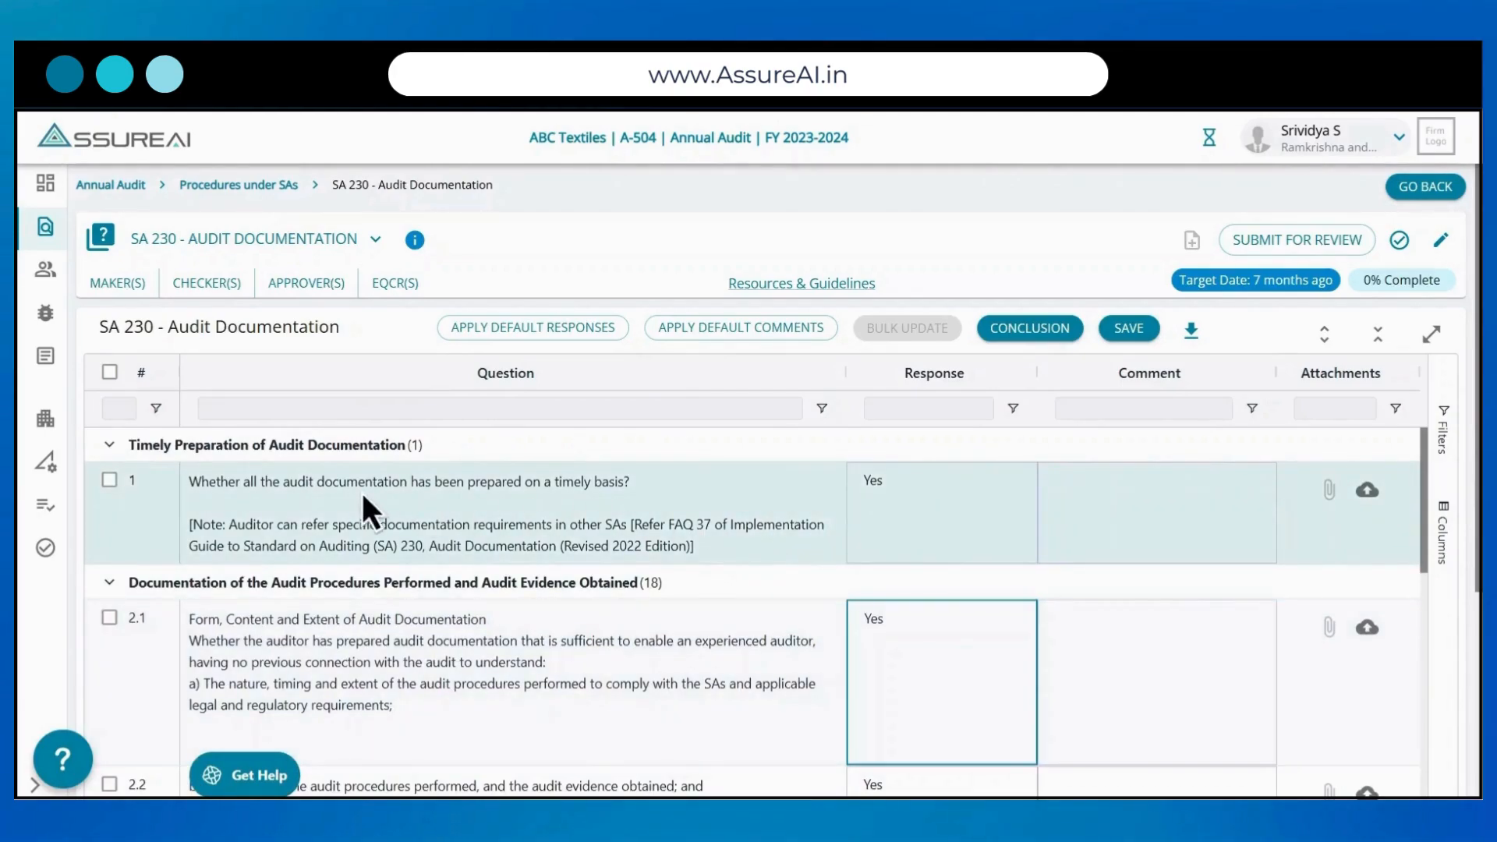
Bulk update the responses of questions 1 and 2.1 to NO
left_click(109, 479)
left_click(109, 618)
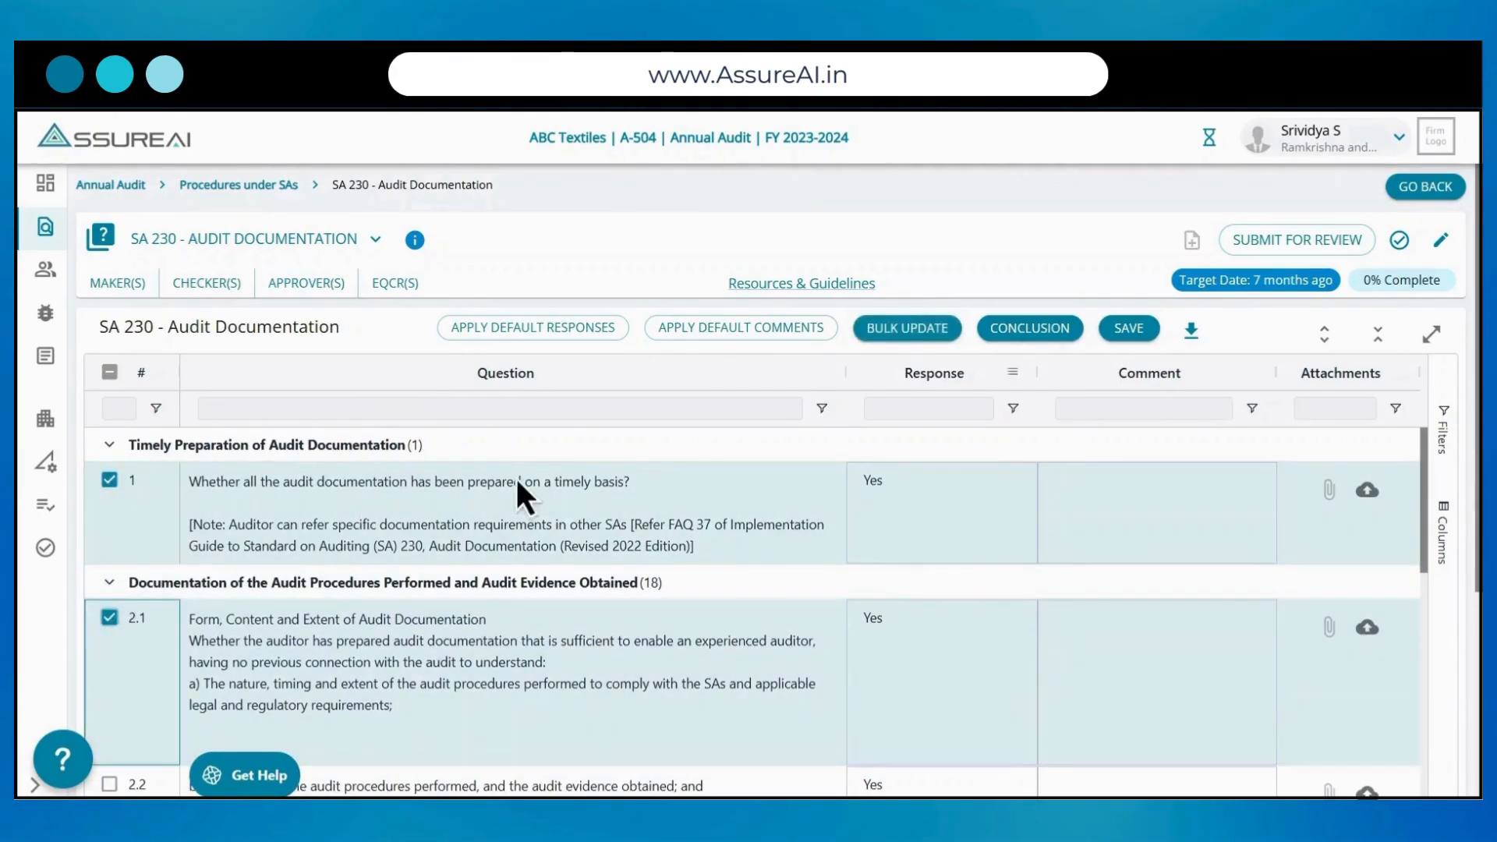
left_click(920, 335)
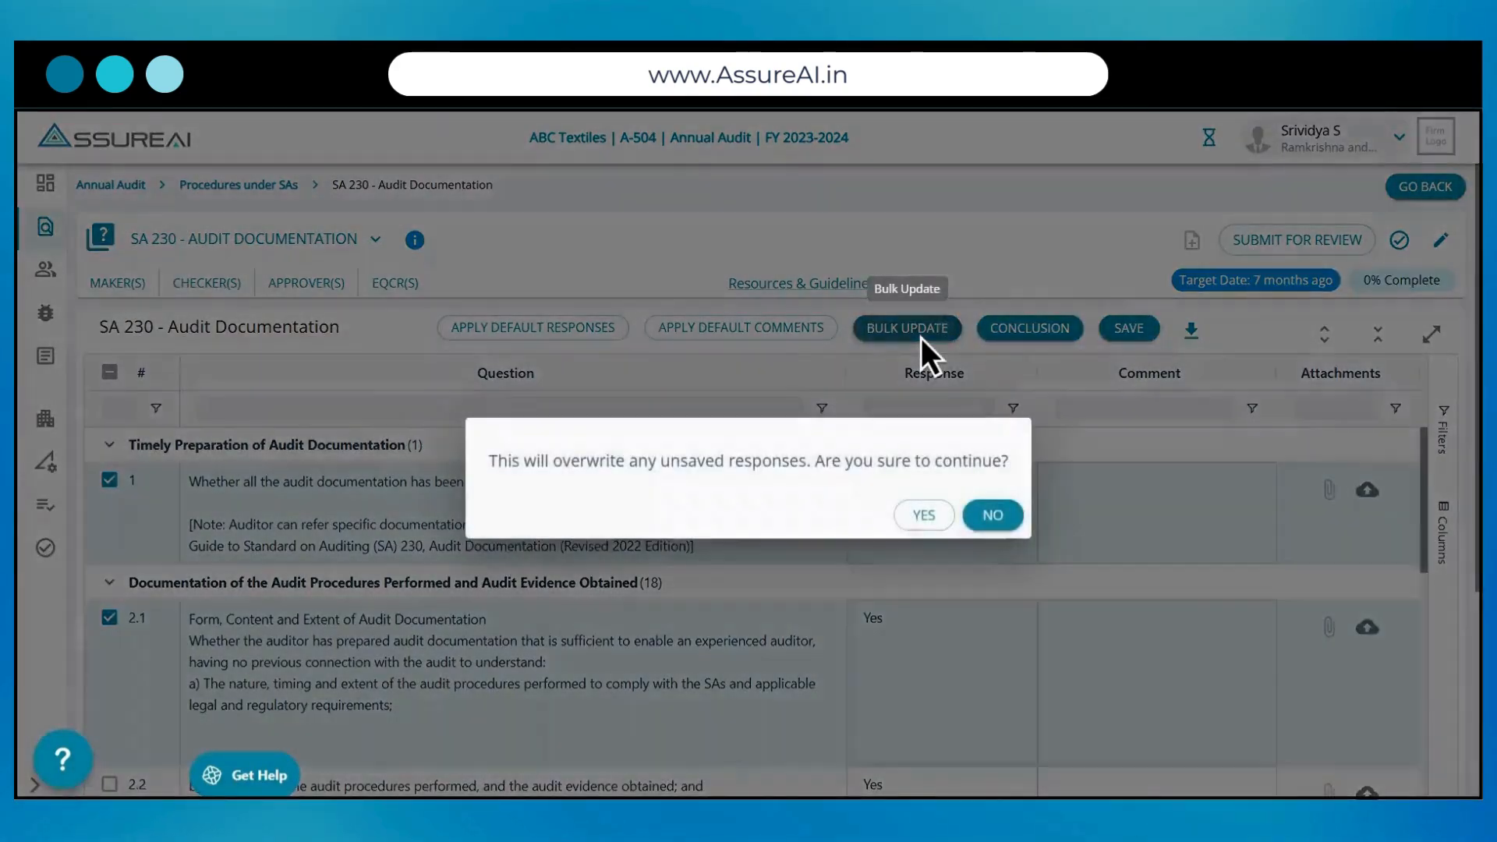
left_click(920, 515)
left_click(918, 467)
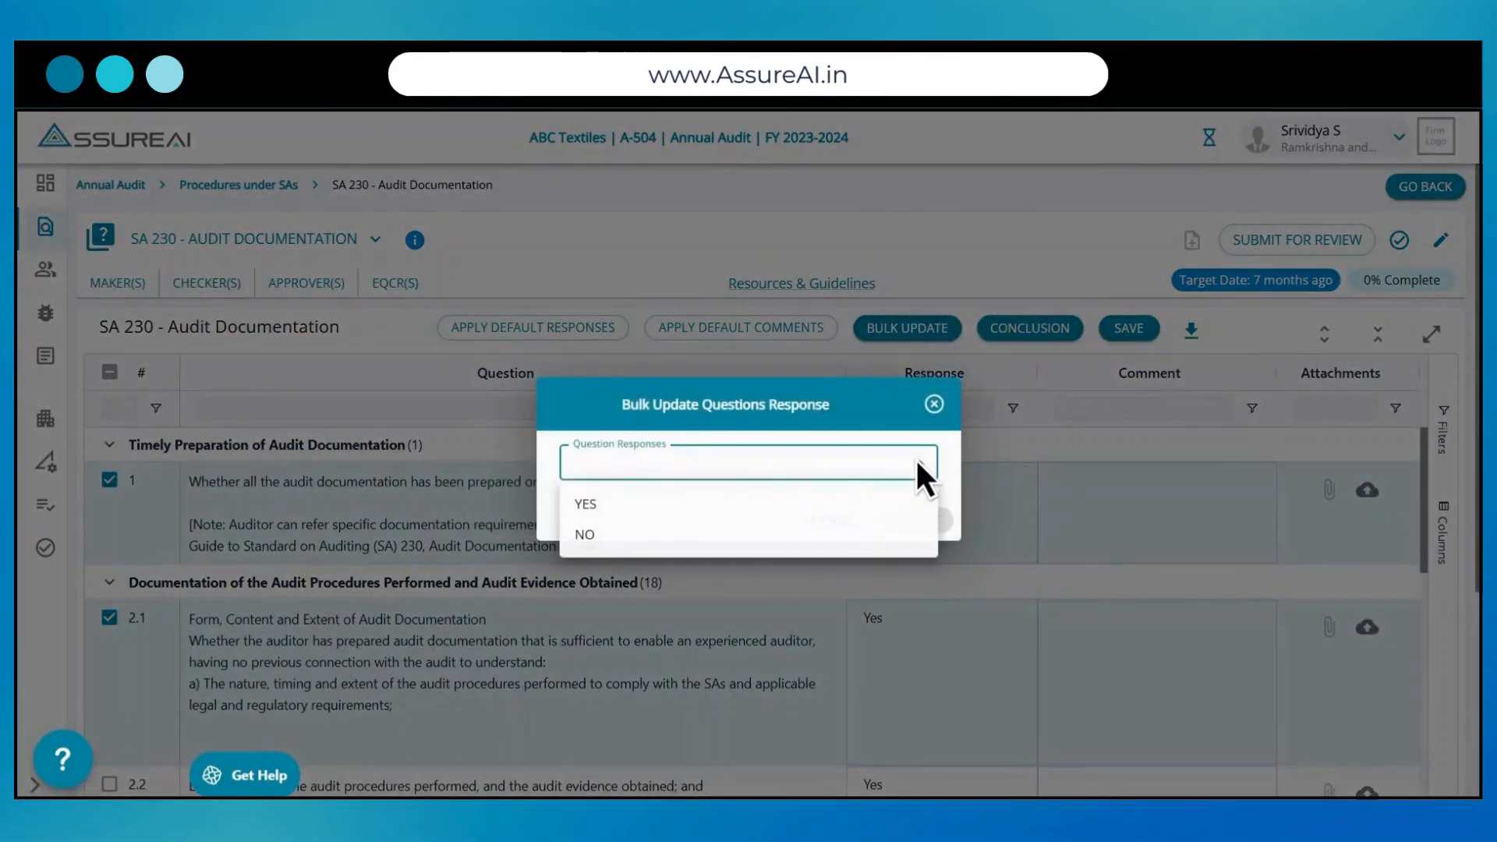
left_click(656, 538)
left_click(914, 521)
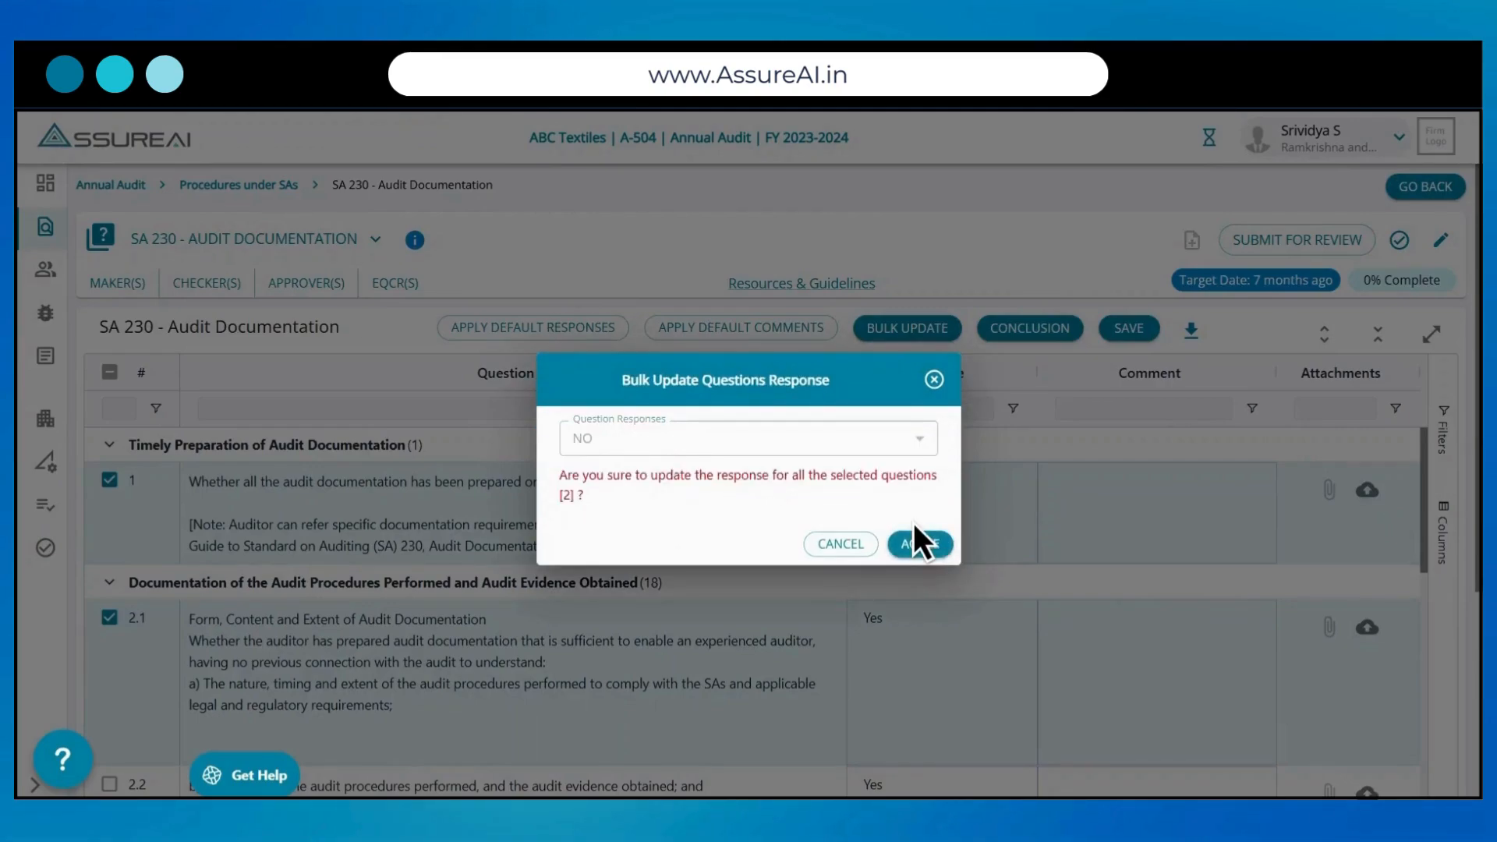
left_click(914, 523)
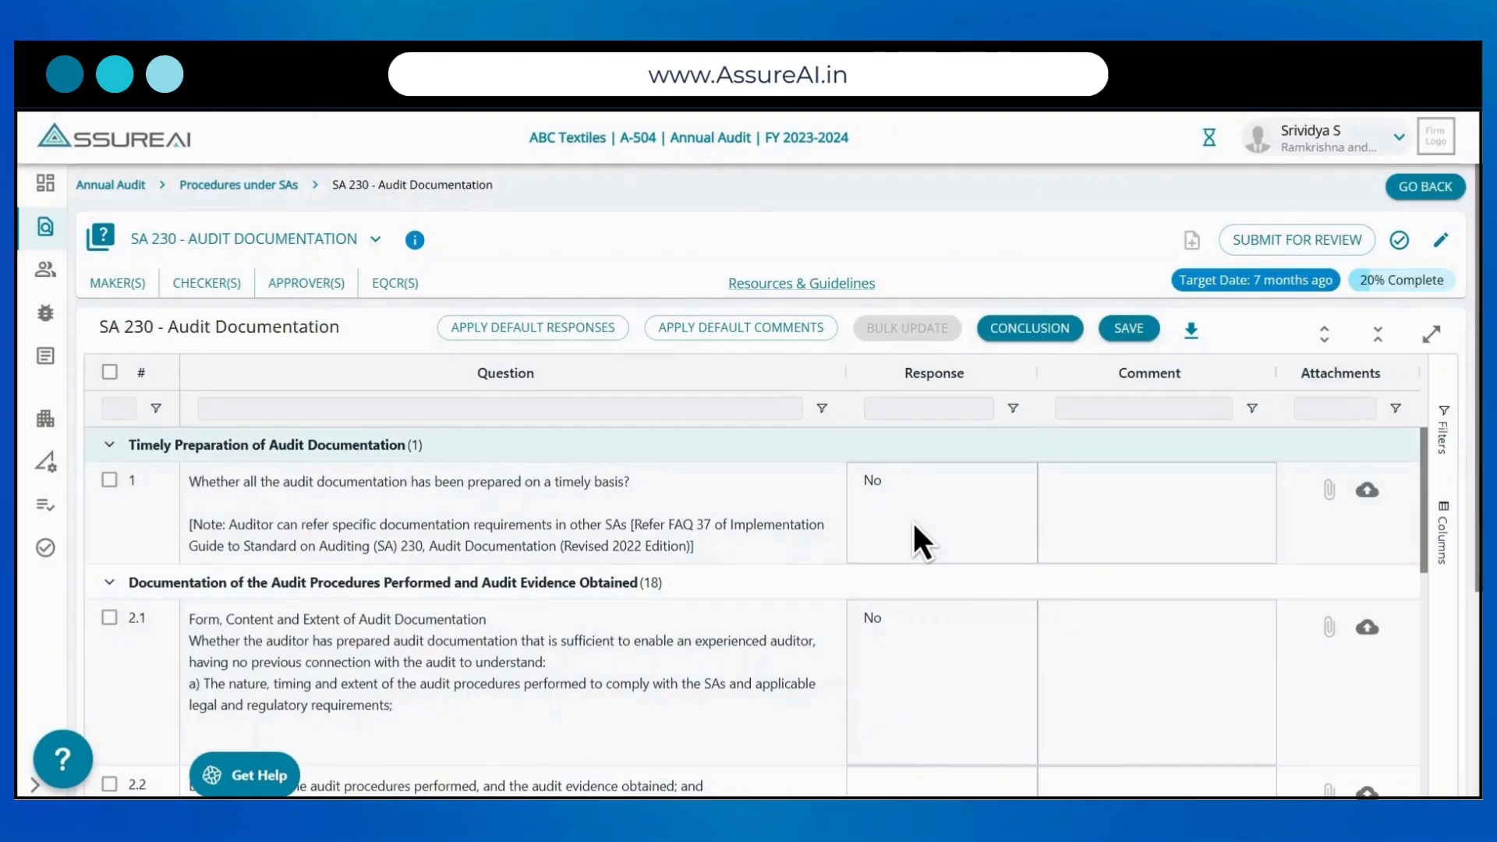
Enter the comment "Done" for question 1 and "Test" for question 2.1
left_click(1157, 507)
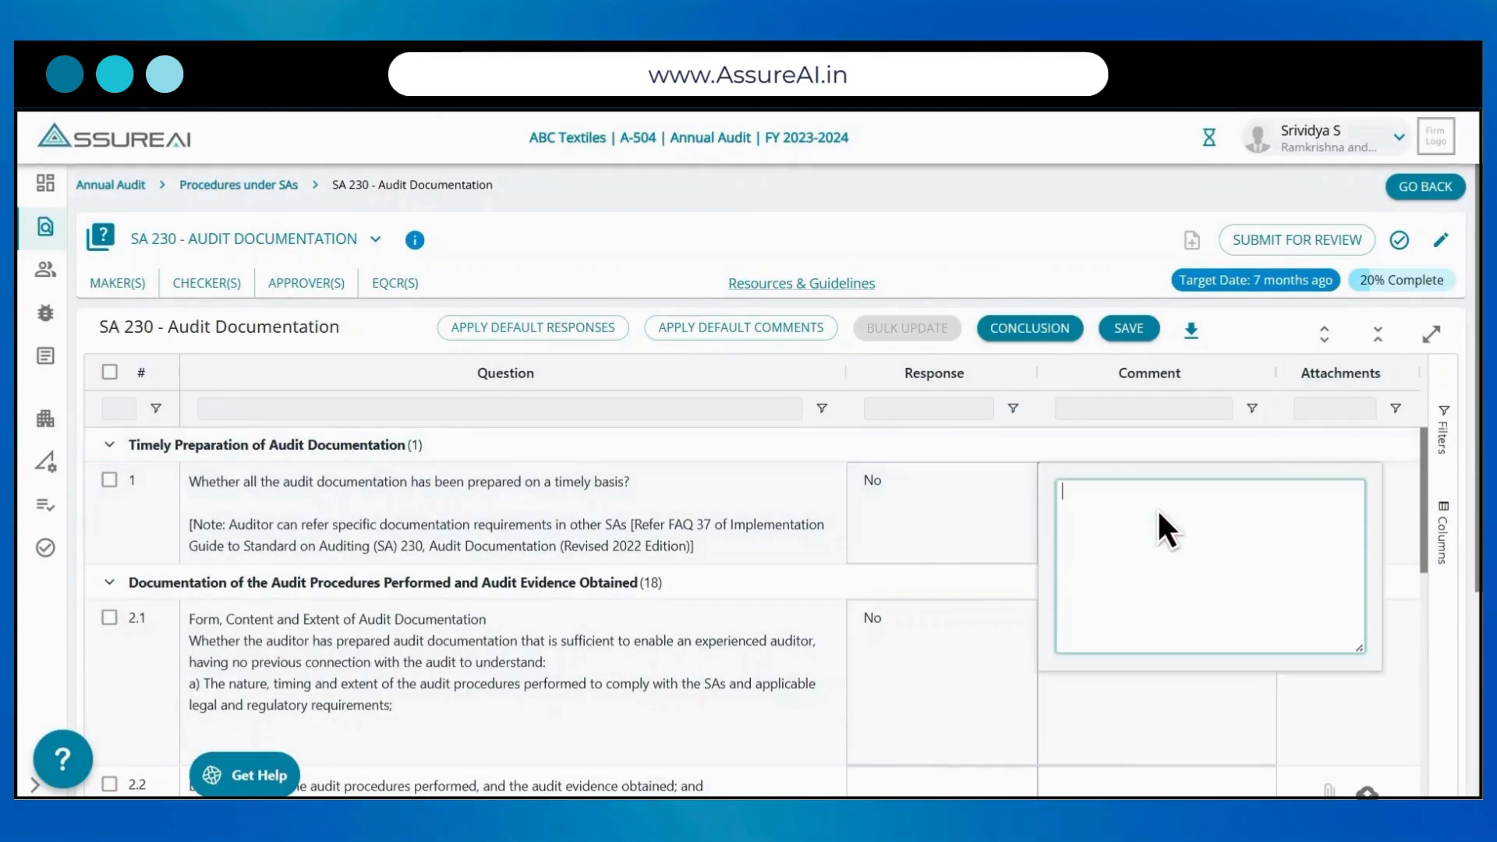
type("Done")
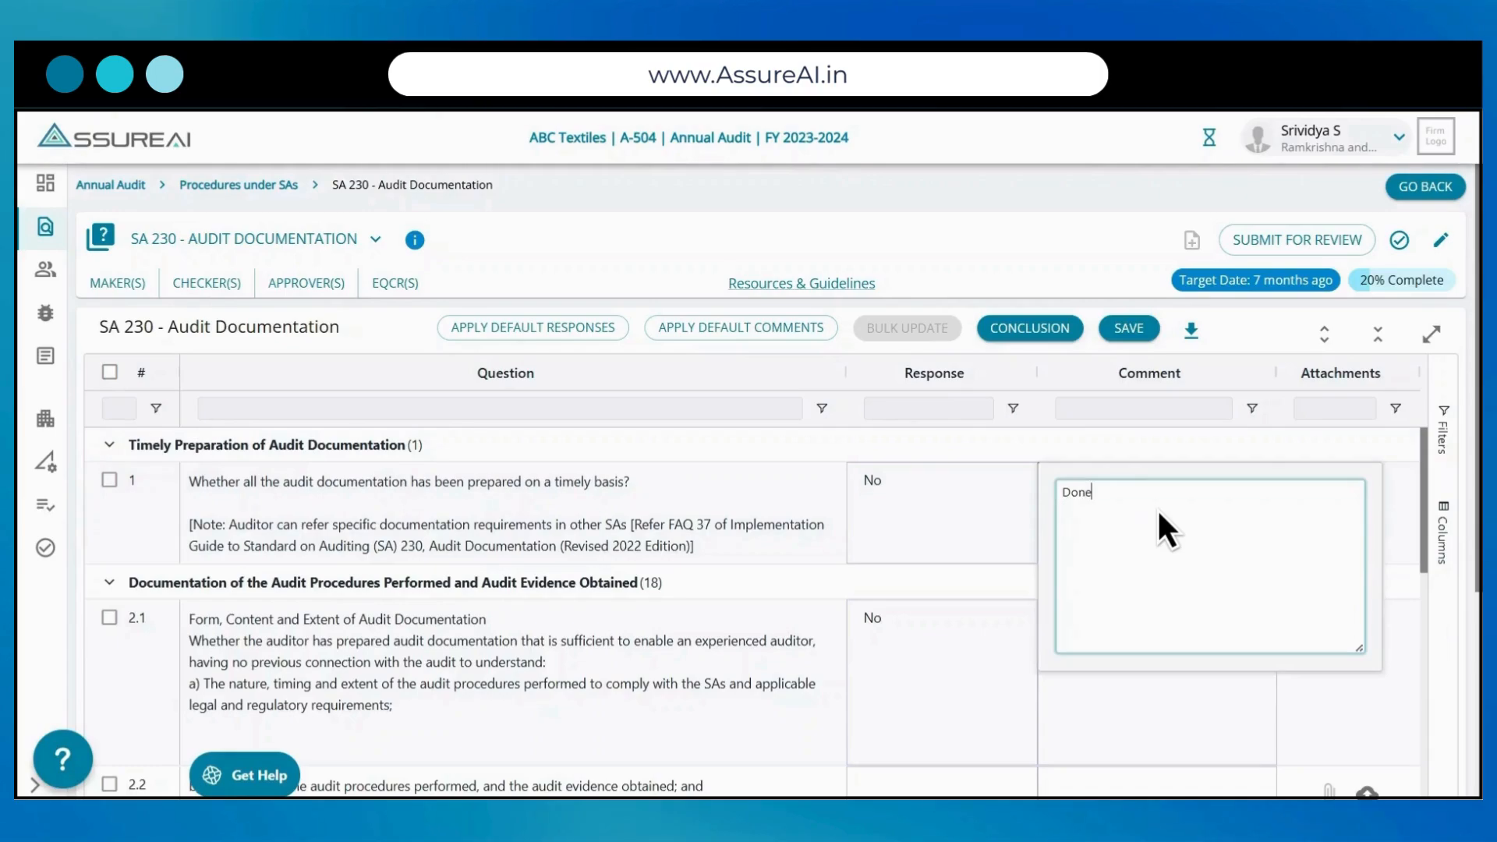
key("Tab")
key("Tab")
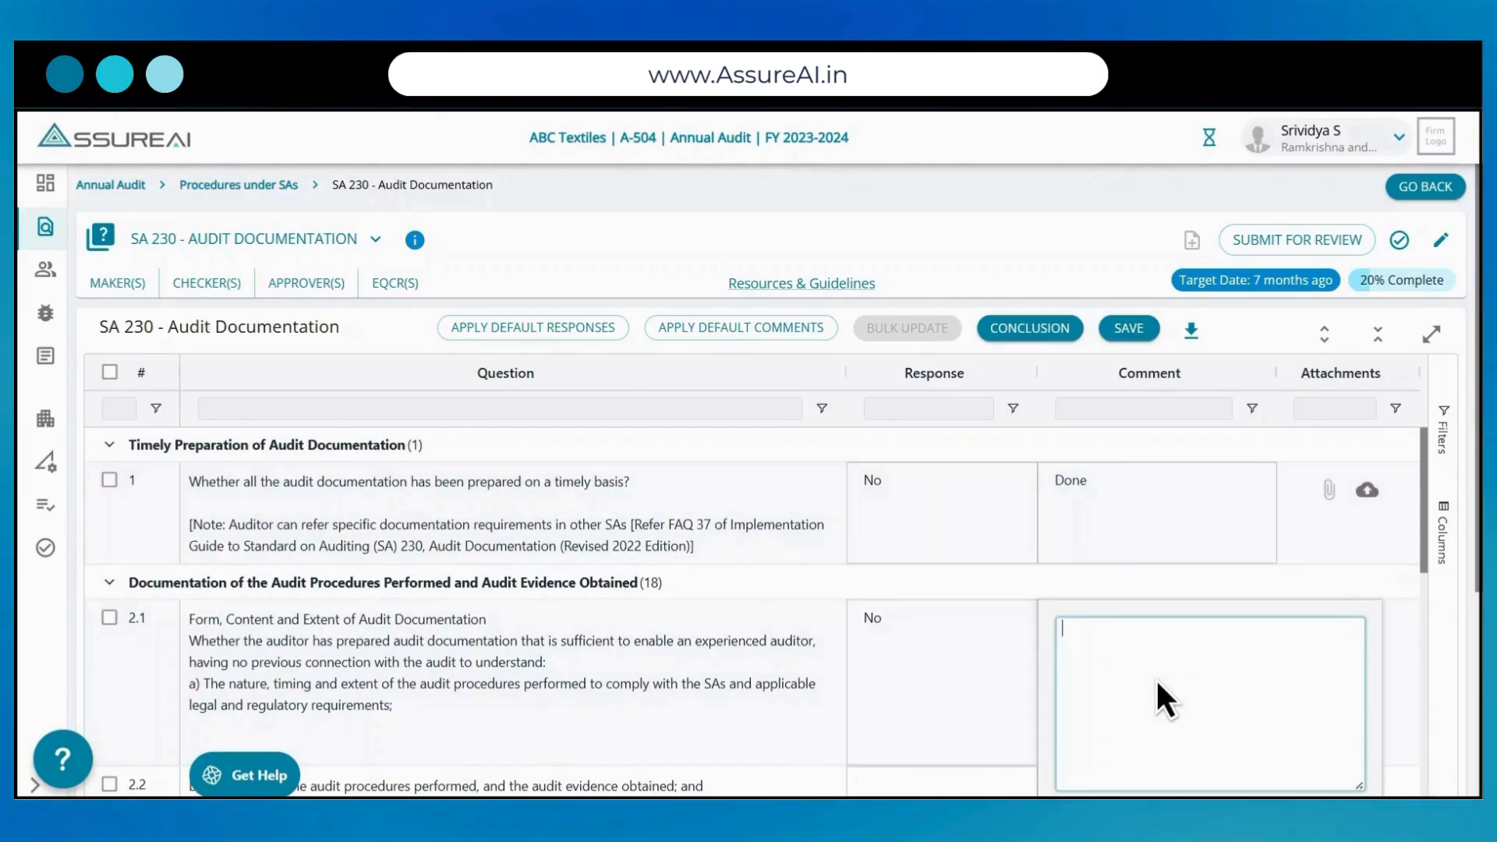
type("Test")
key("Tab")
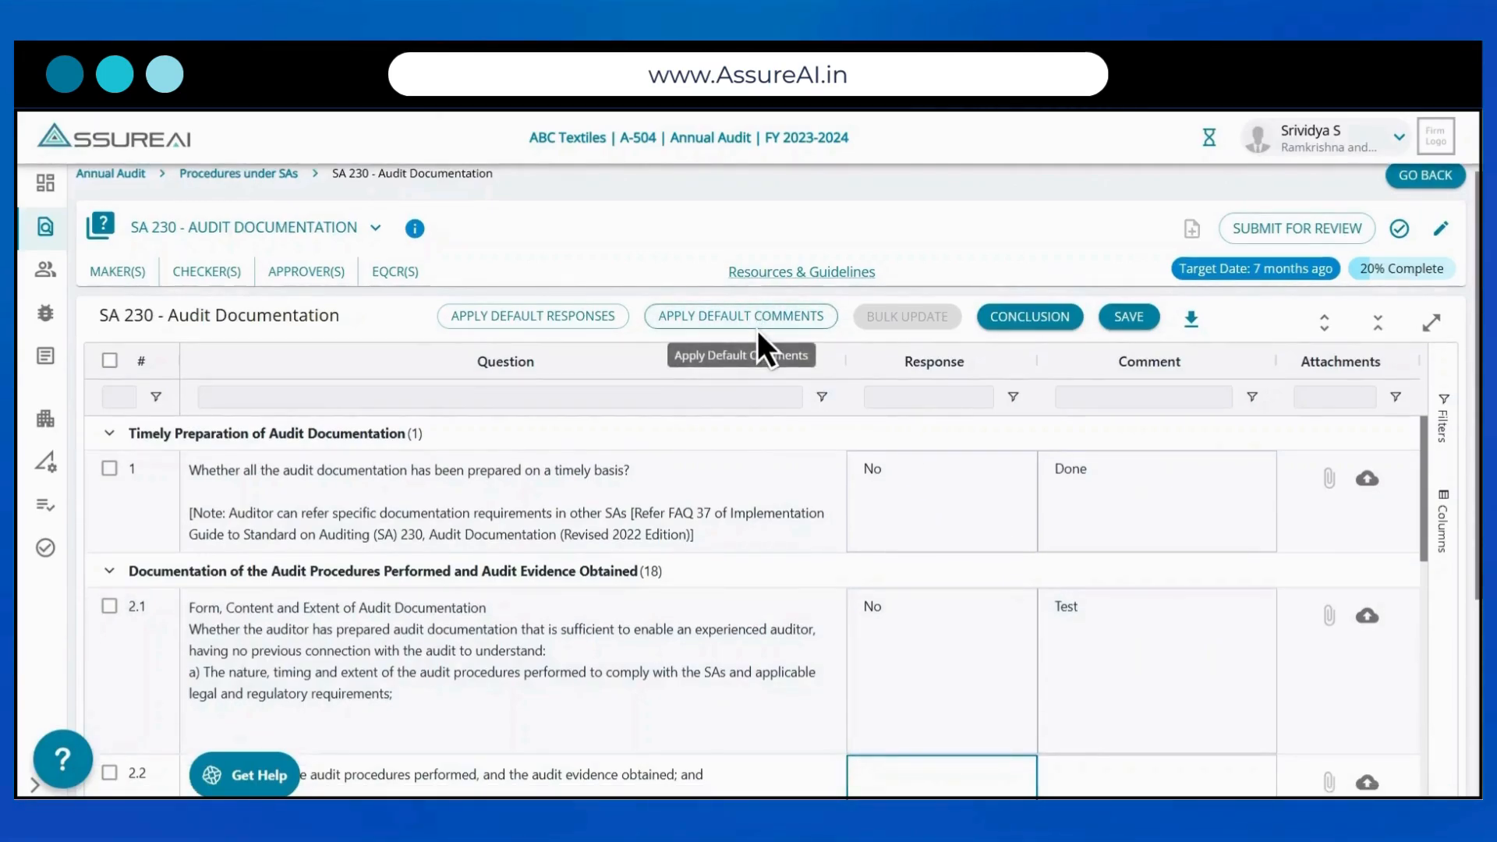
Try to apply the default comments to the questionnaire
left_click(756, 329)
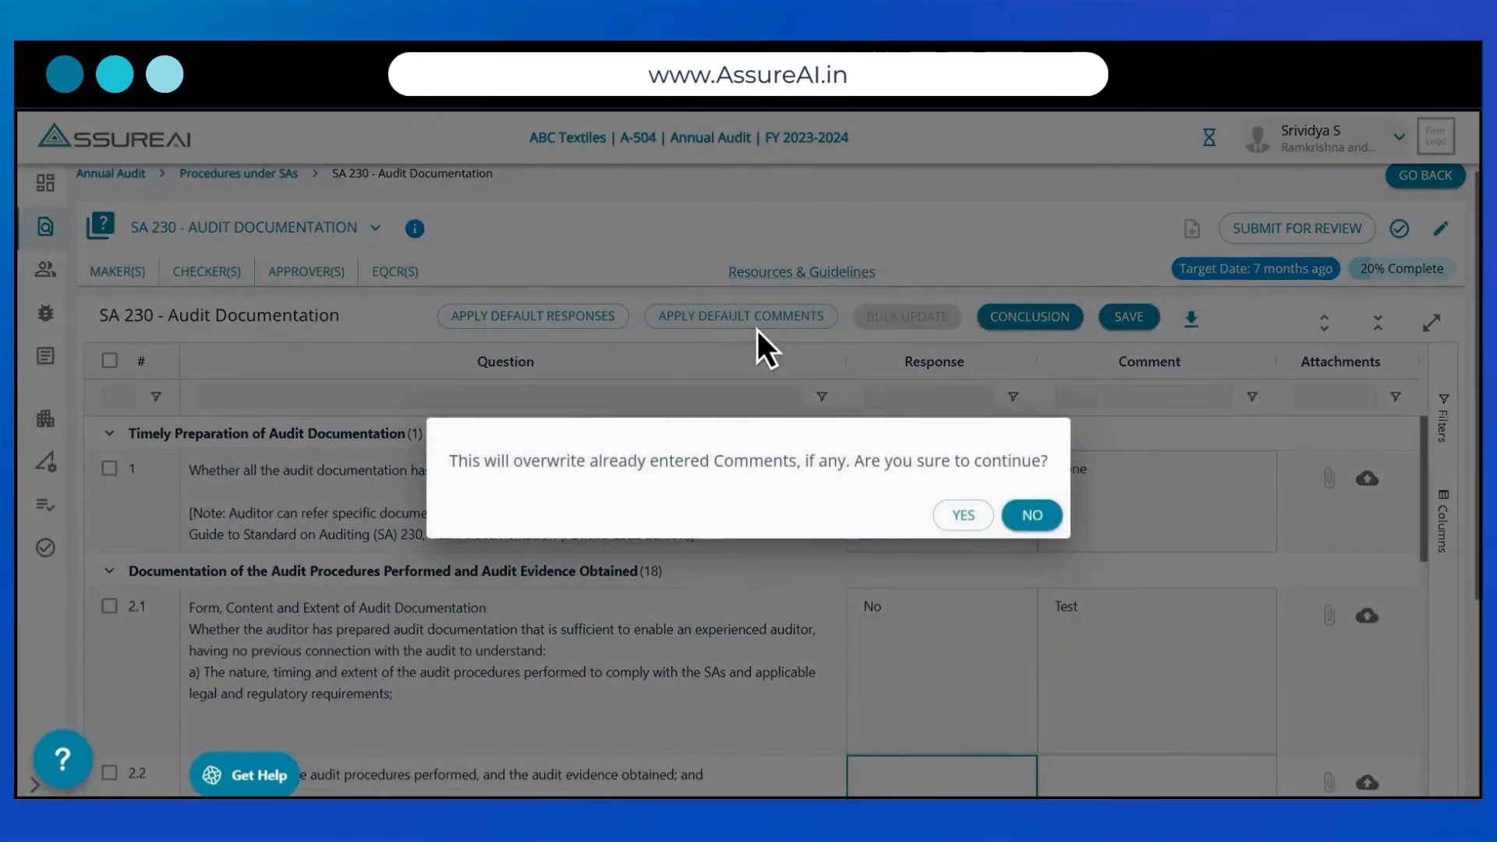
key("Escape")
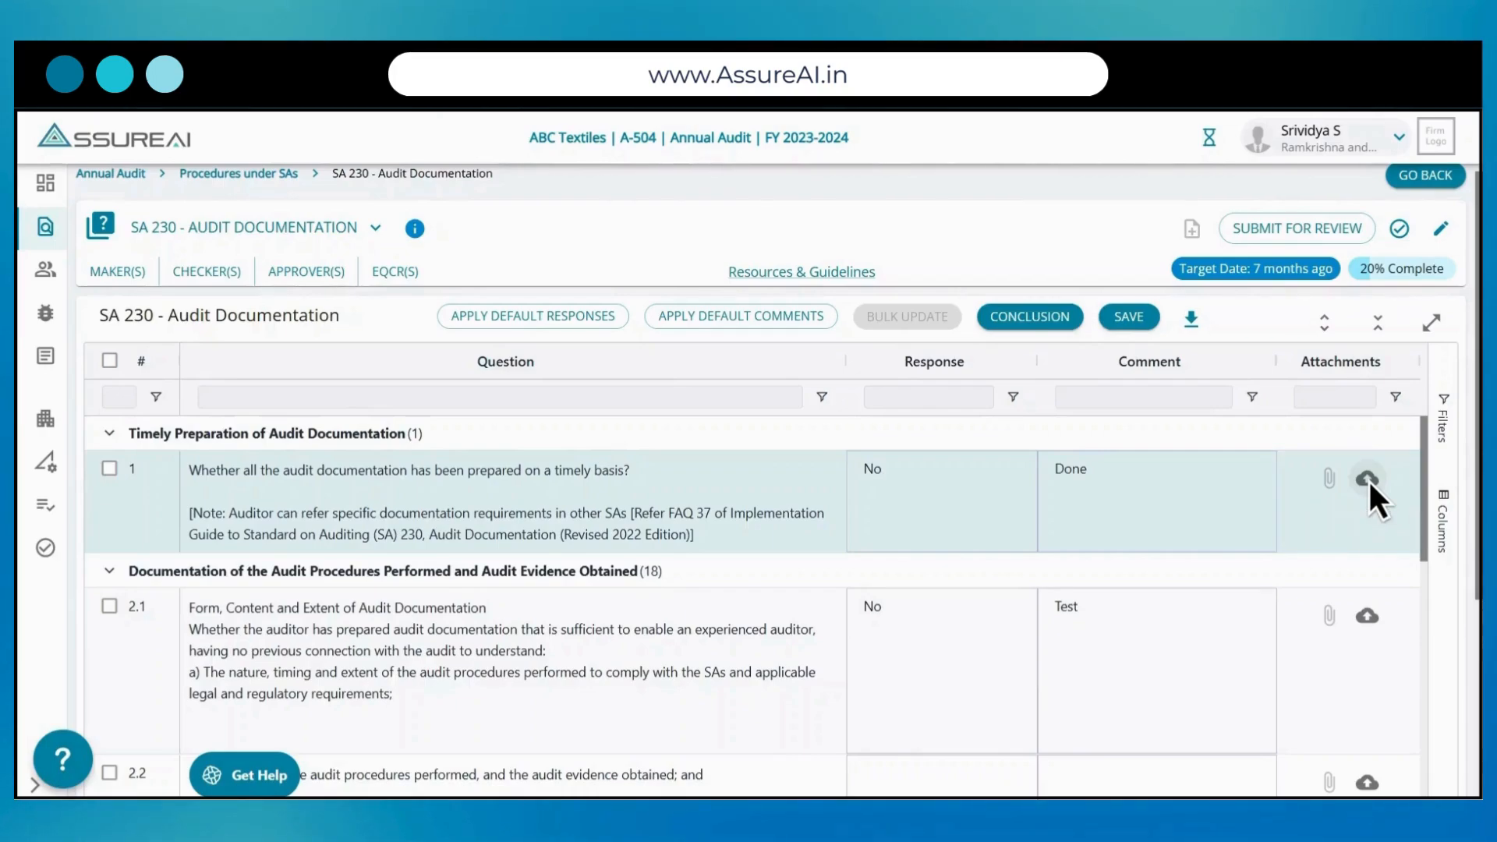
Attach the file Risk Assessment Procedures Performed to question 1 and view the question's documents
left_click(1368, 479)
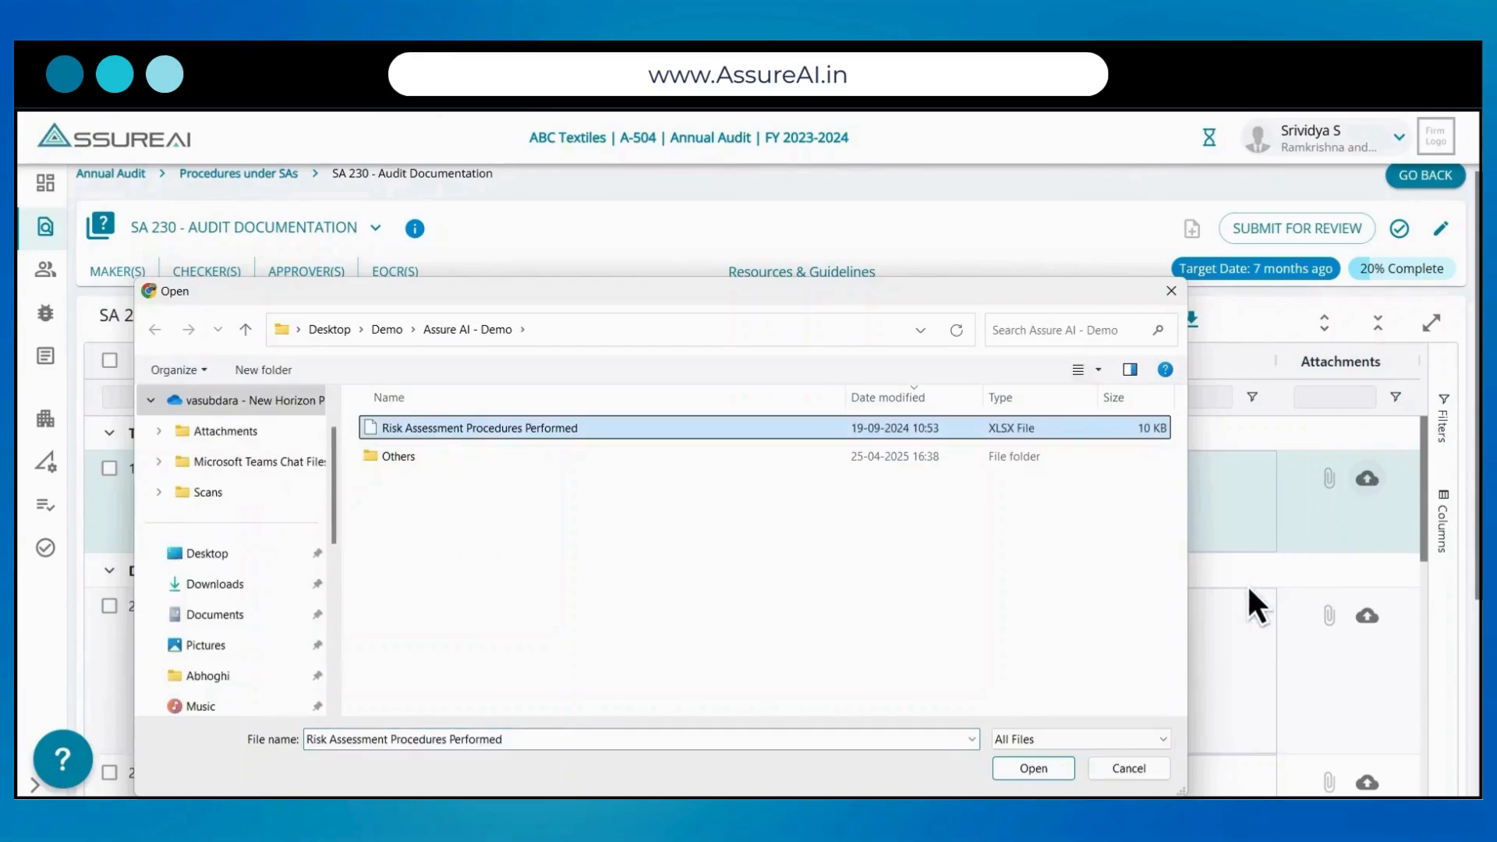
left_click(1033, 768)
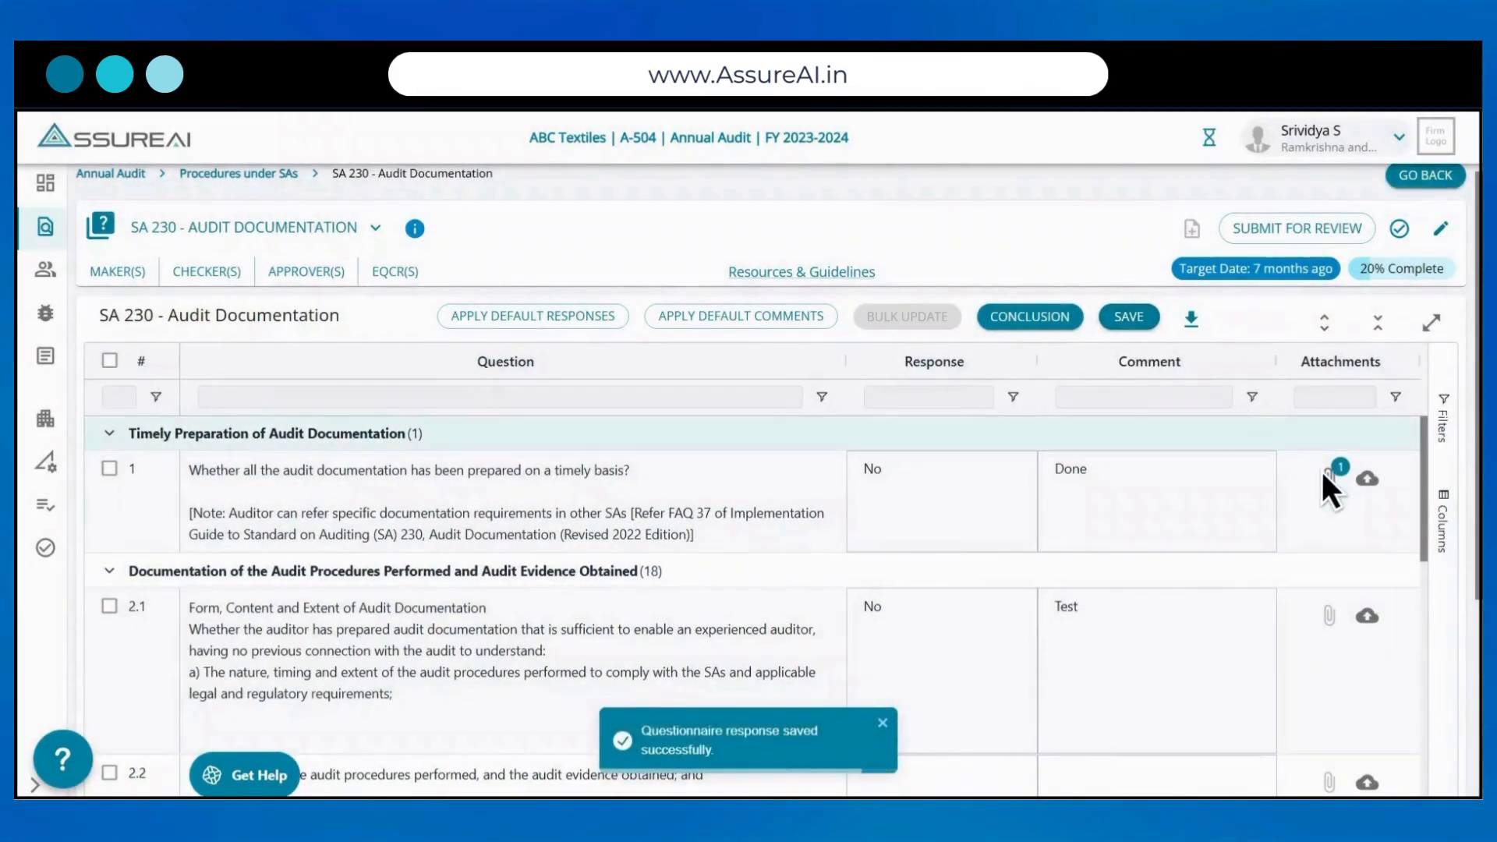
left_click(1333, 481)
left_click(1332, 480)
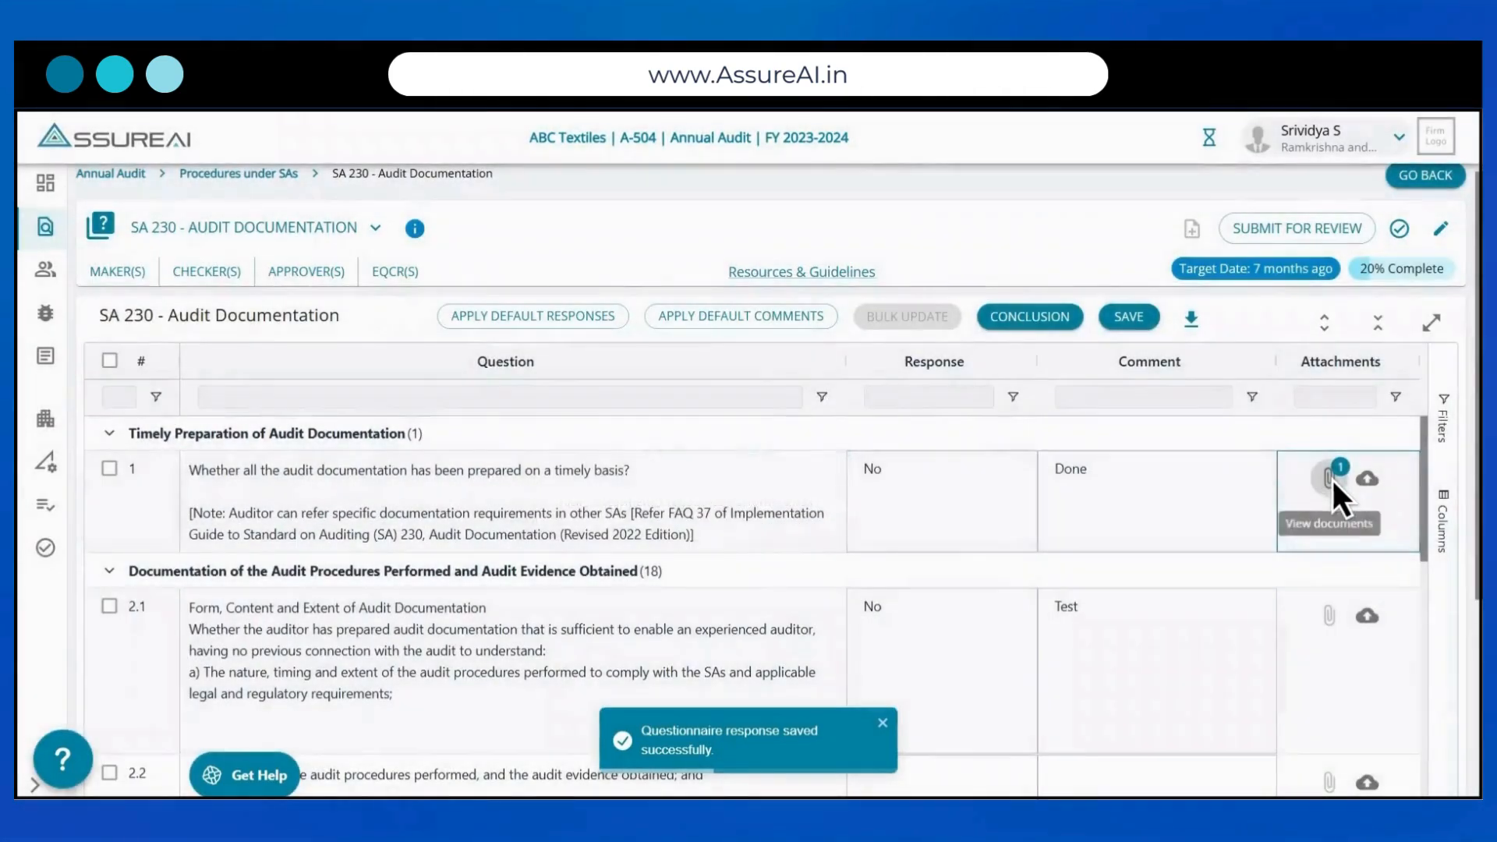
Add and save the conclusion "Done" for the SA 230 questionnaire
left_click(1037, 326)
left_click(566, 456)
type("Done")
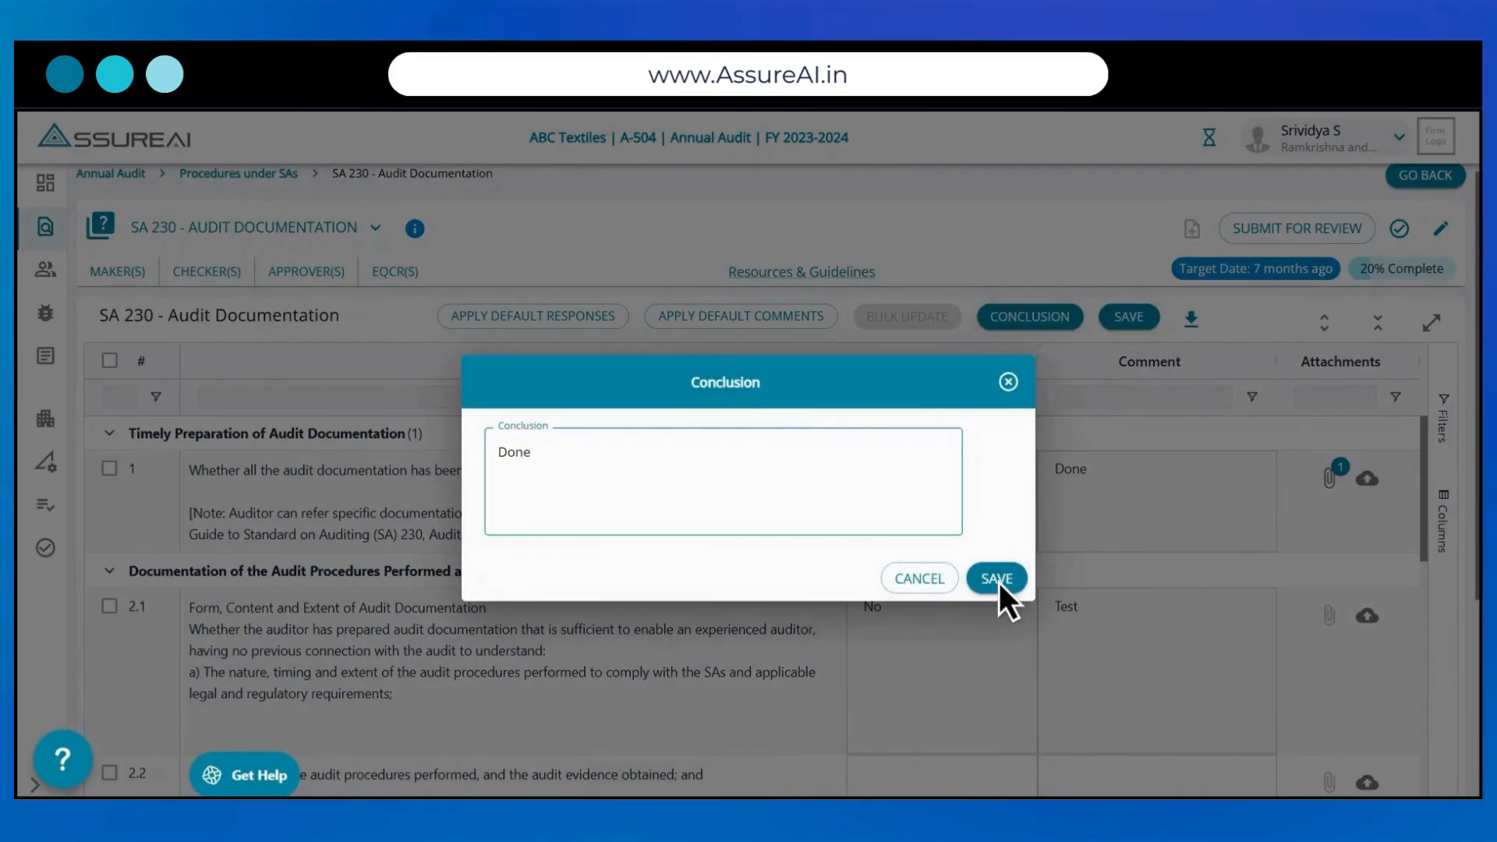
left_click(998, 578)
Show the Para # and Additional Information columns in the questionnaire and review their contents
left_click(1442, 531)
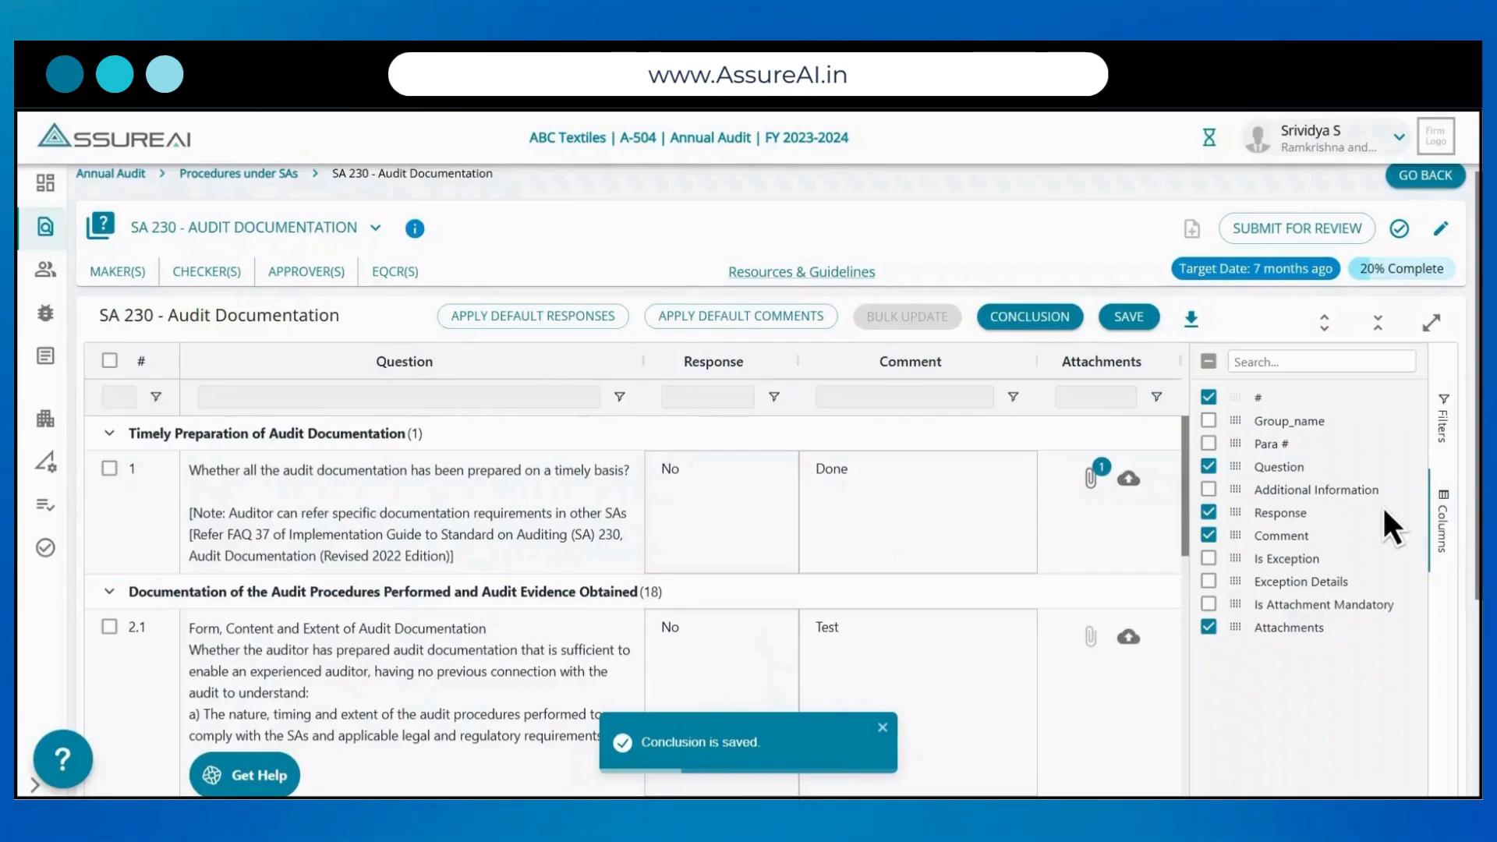
left_click(1209, 443)
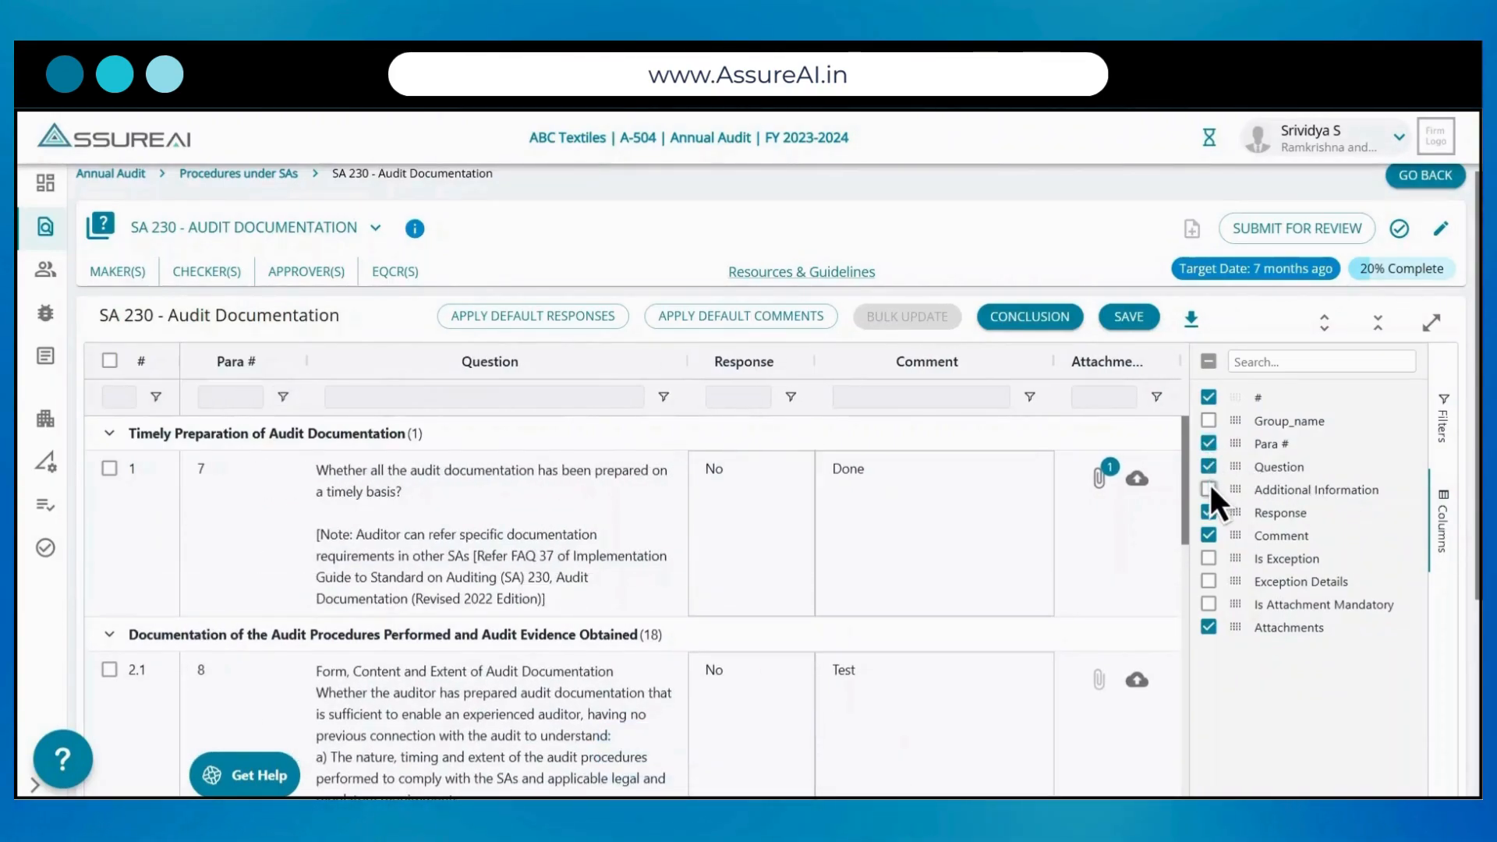
left_click(1208, 489)
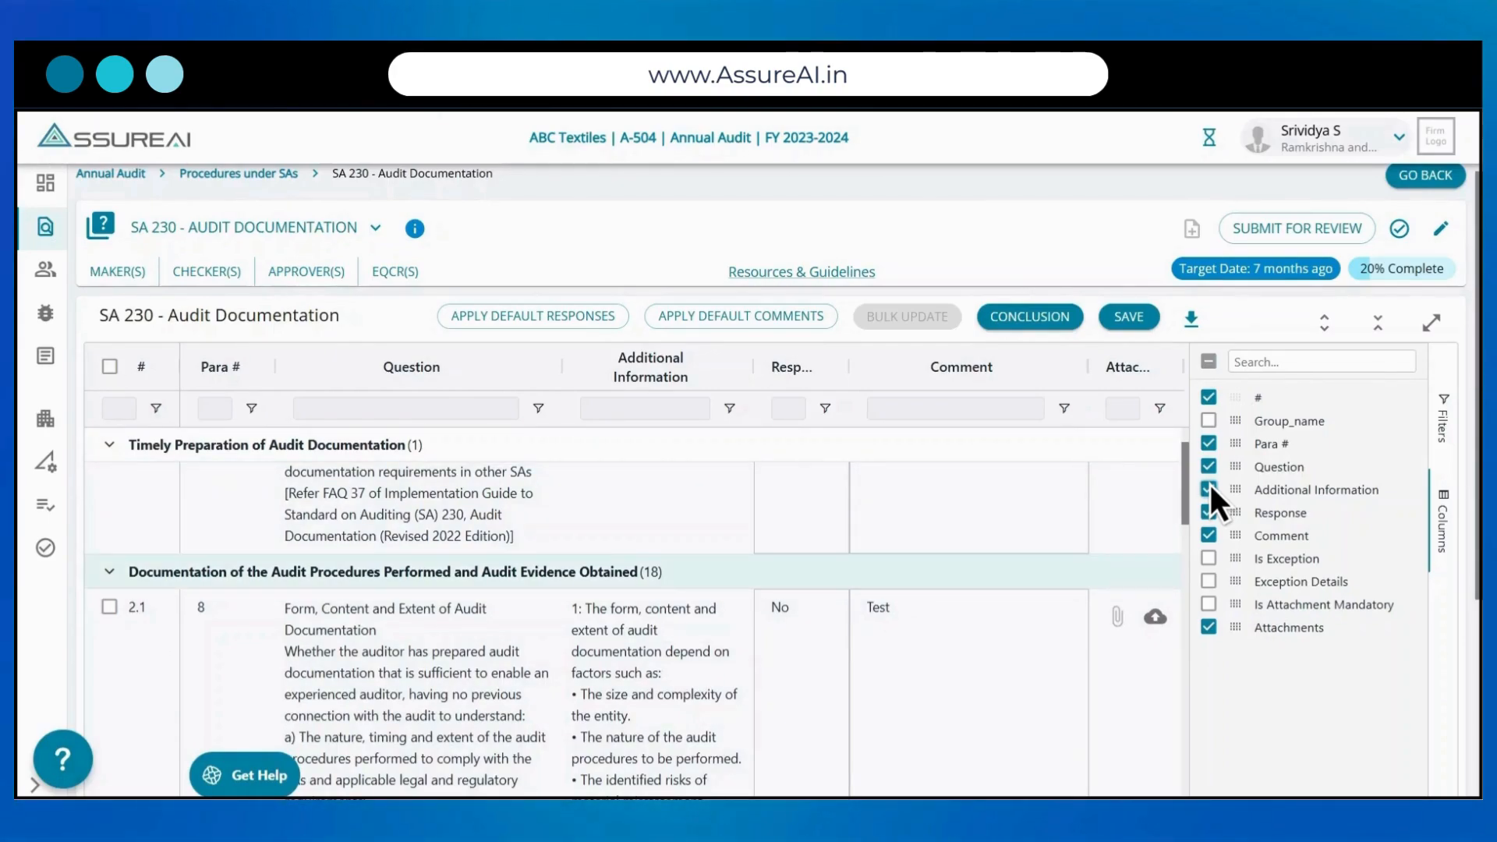
scroll(637, 572, "down", 1)
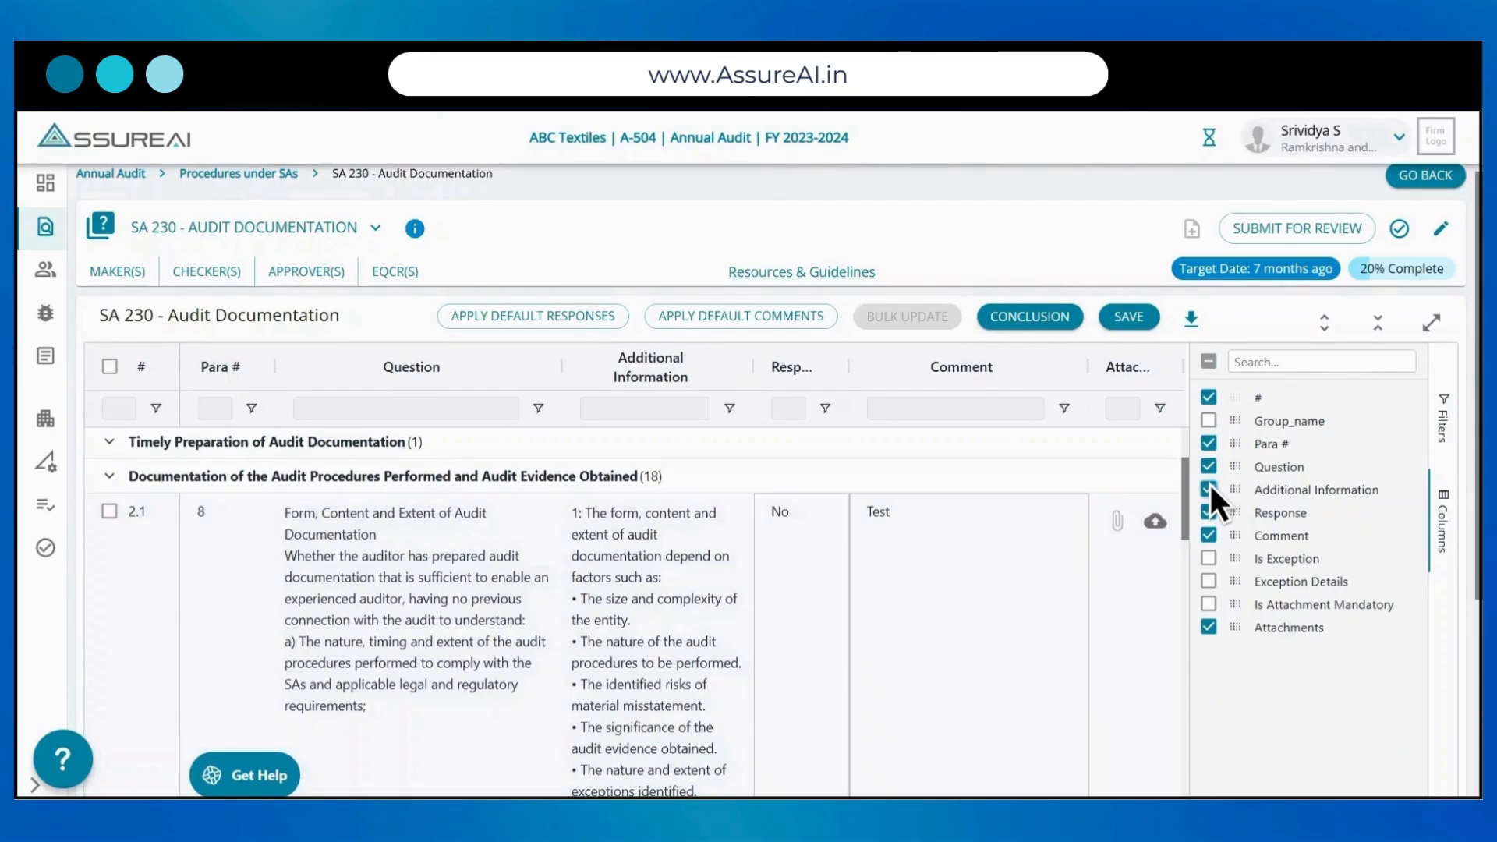
Hide the Para # and Additional Information columns, and show the Is Attachment Mandatory column briefly before hiding it
left_click(1209, 443)
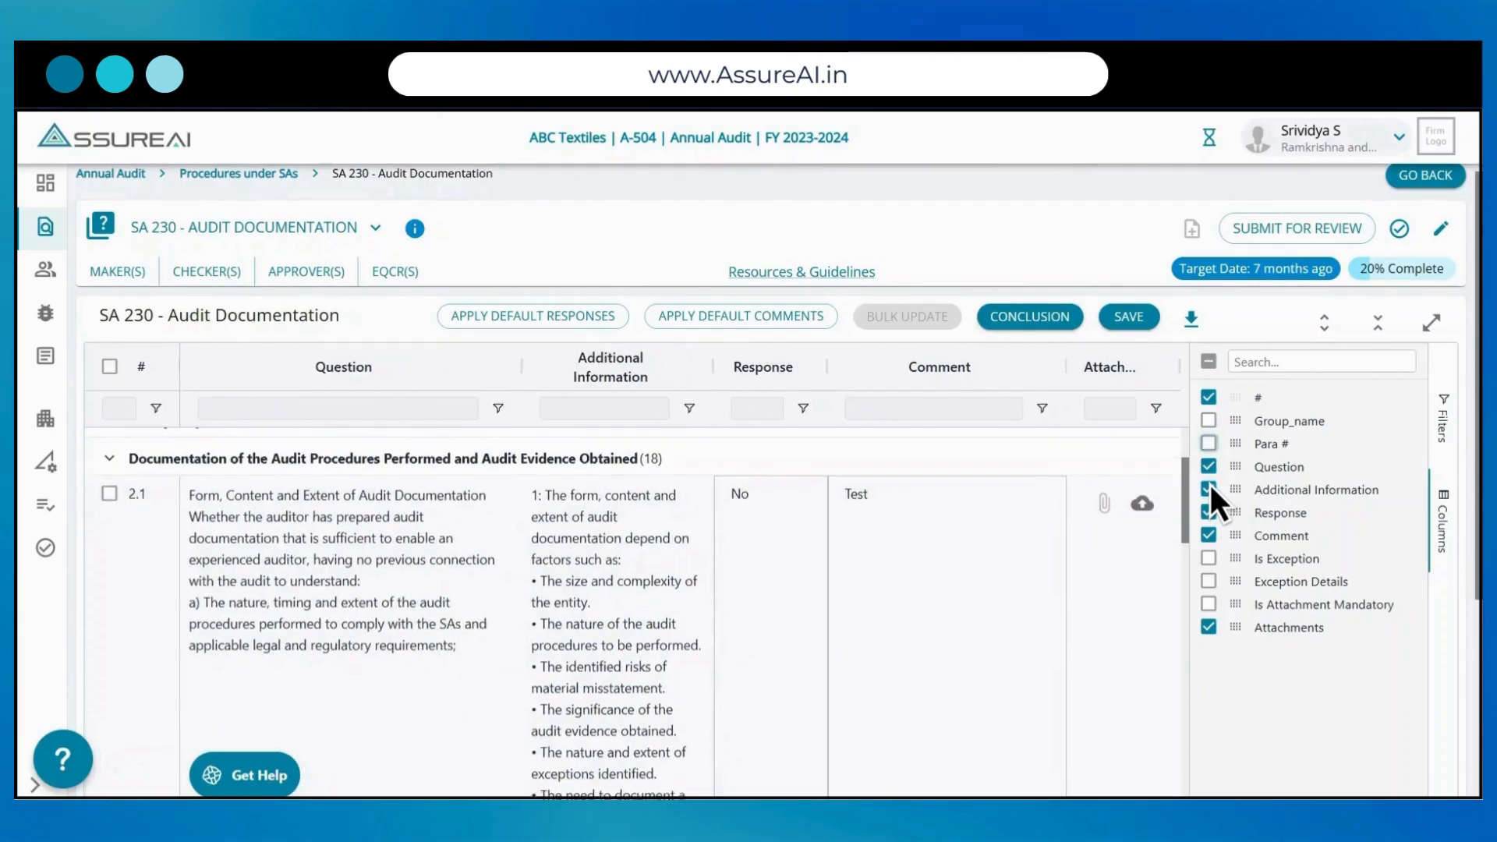
left_click(1209, 489)
left_click(1209, 605)
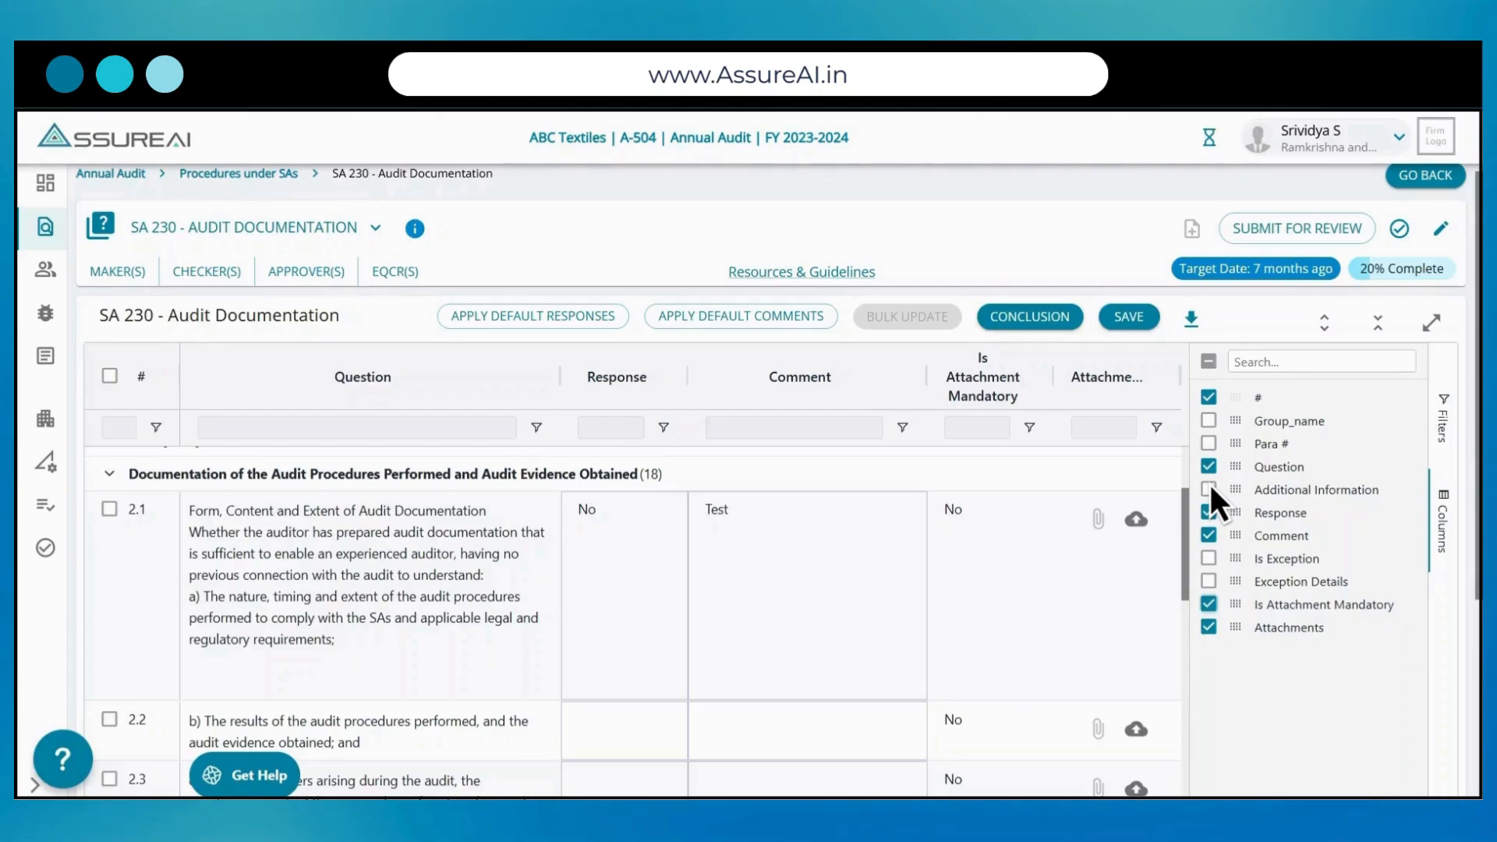
left_click(1208, 605)
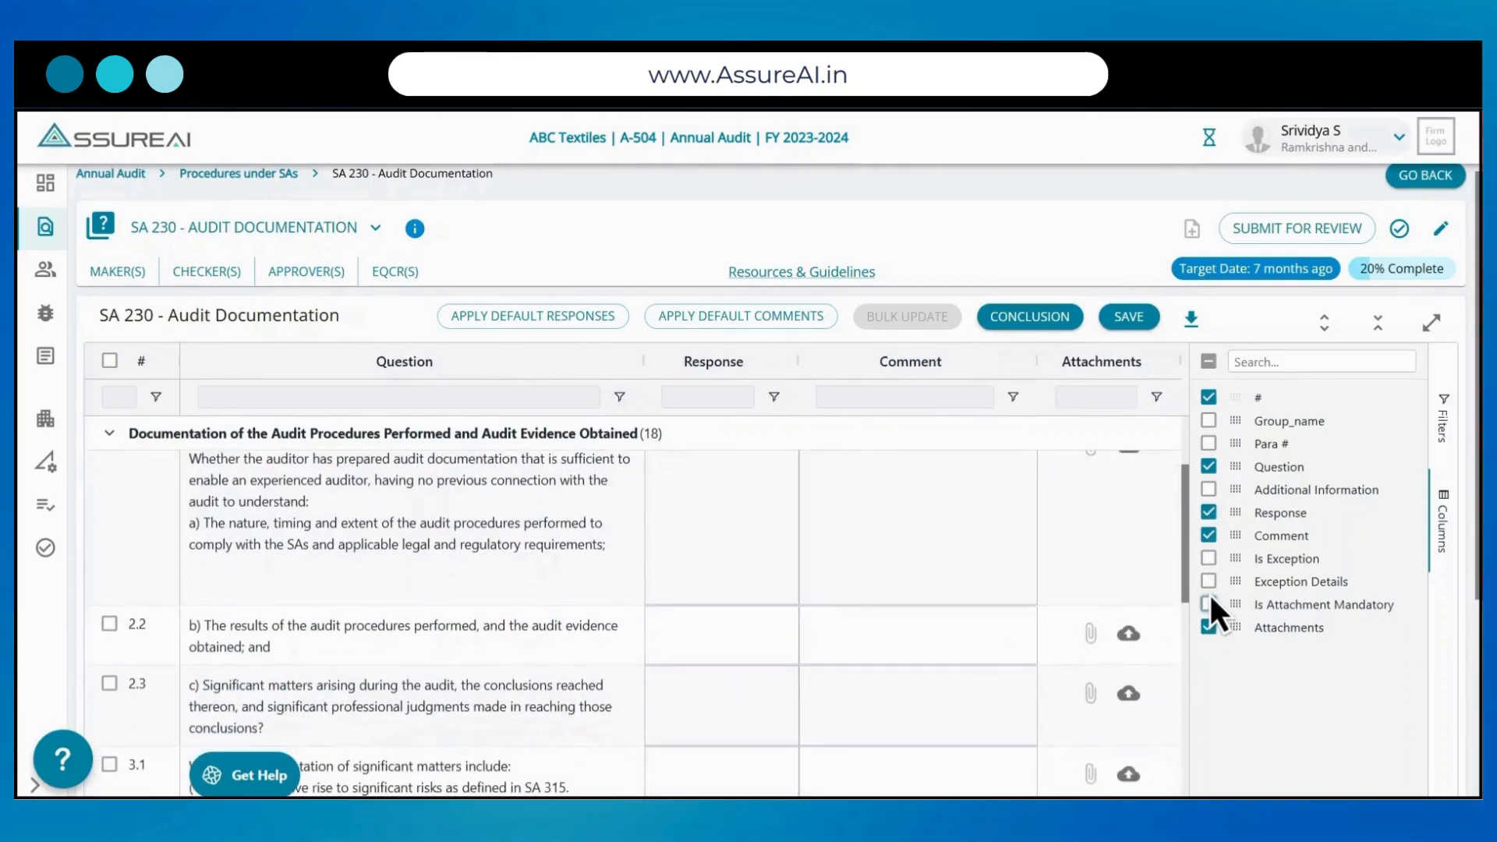
Show the Is Exception and Exception Details columns, and narrow the Response and Is Exception columns
left_click(1209, 558)
left_click(1209, 579)
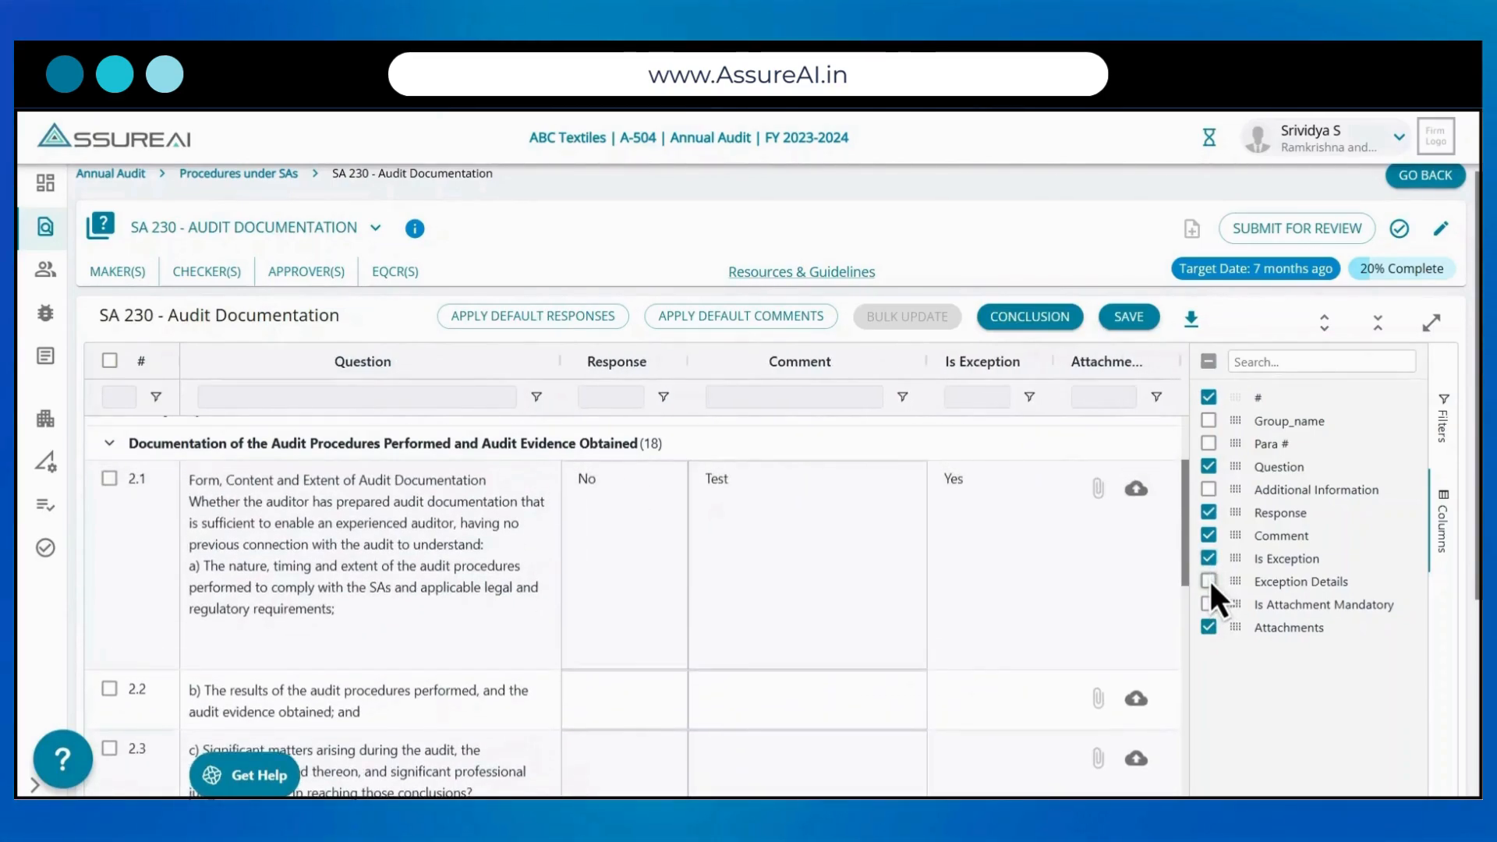
left_click(1444, 526)
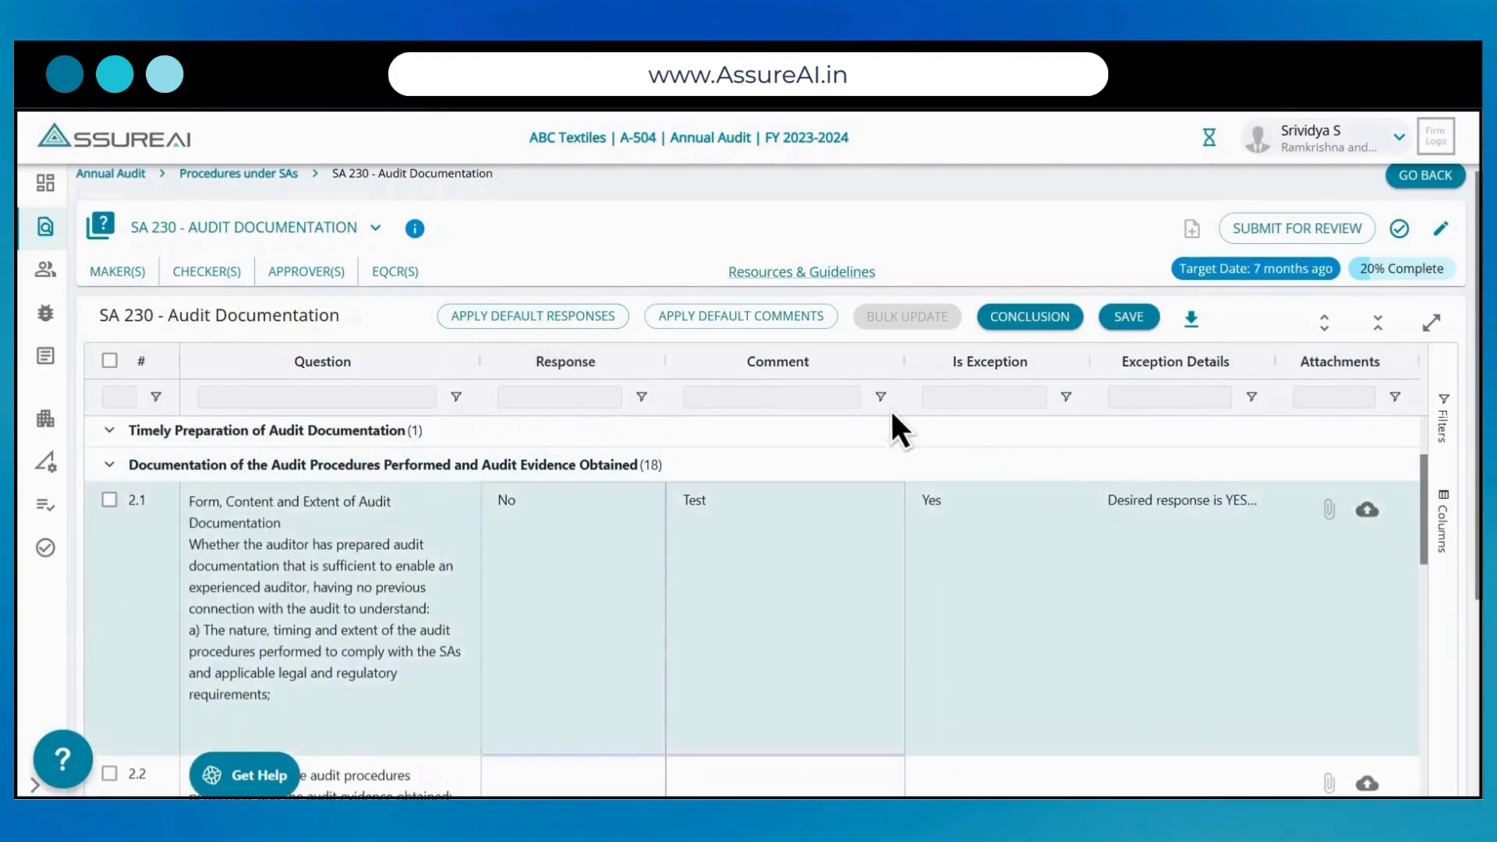
left_click_drag(639, 363, 587, 364)
left_click_drag(1049, 361, 934, 366)
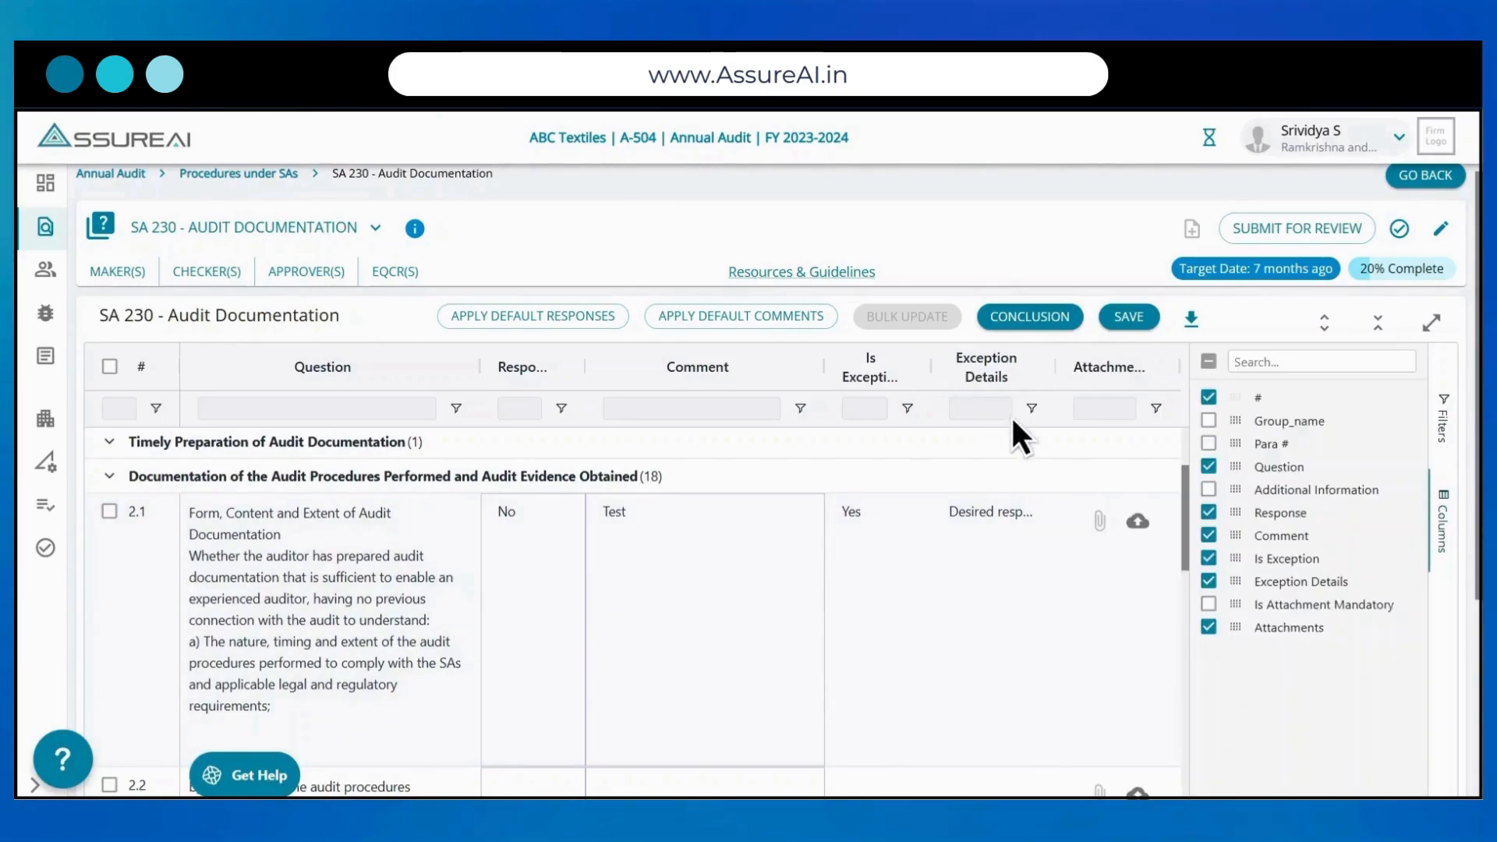
Hide the Is Exception and Exception Details columns and save the questionnaire
left_click(1209, 558)
left_click(1209, 581)
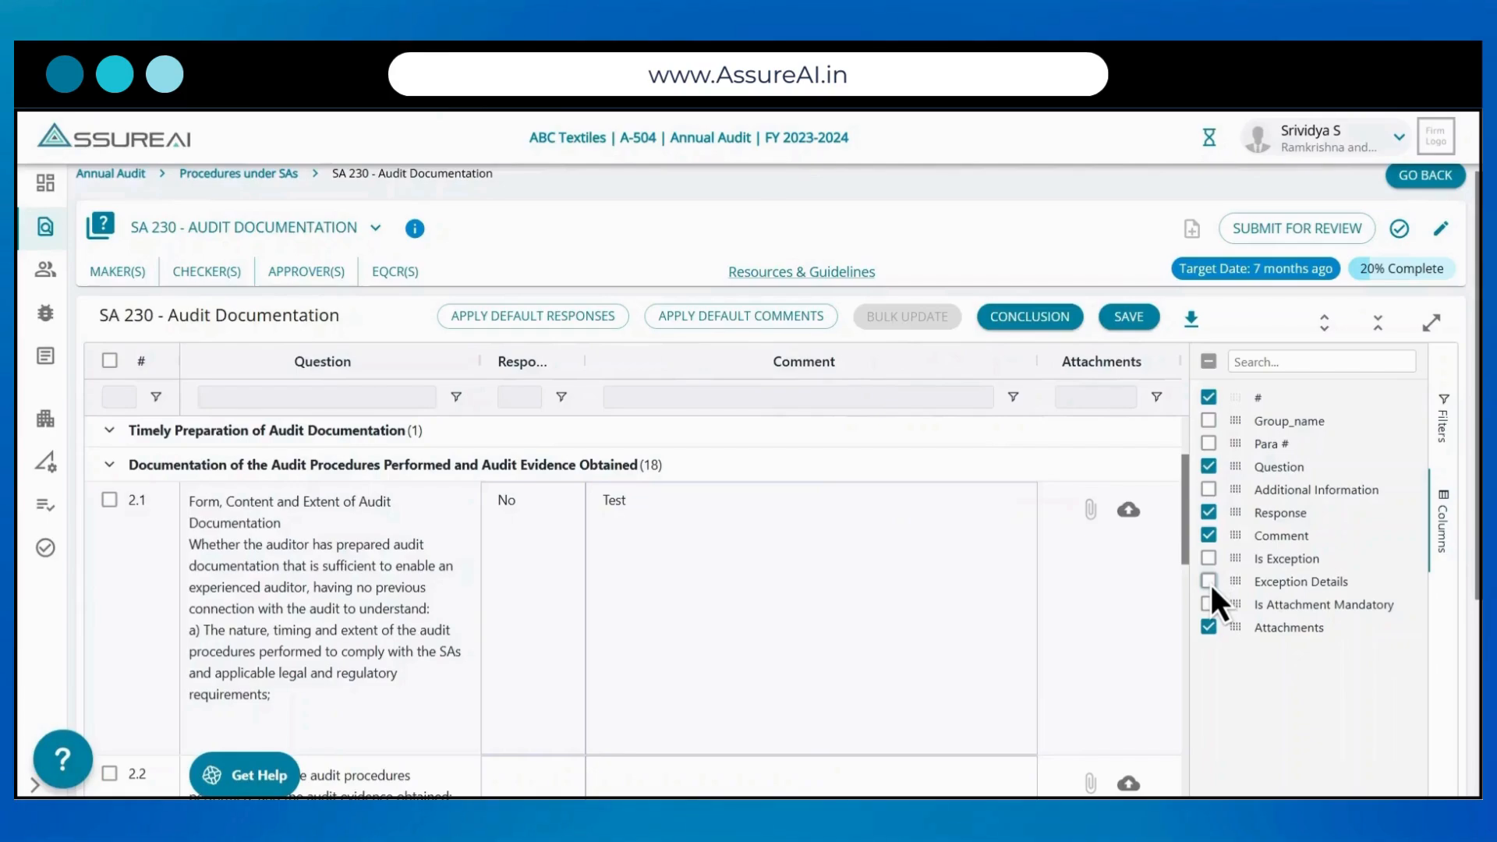
left_click(1126, 321)
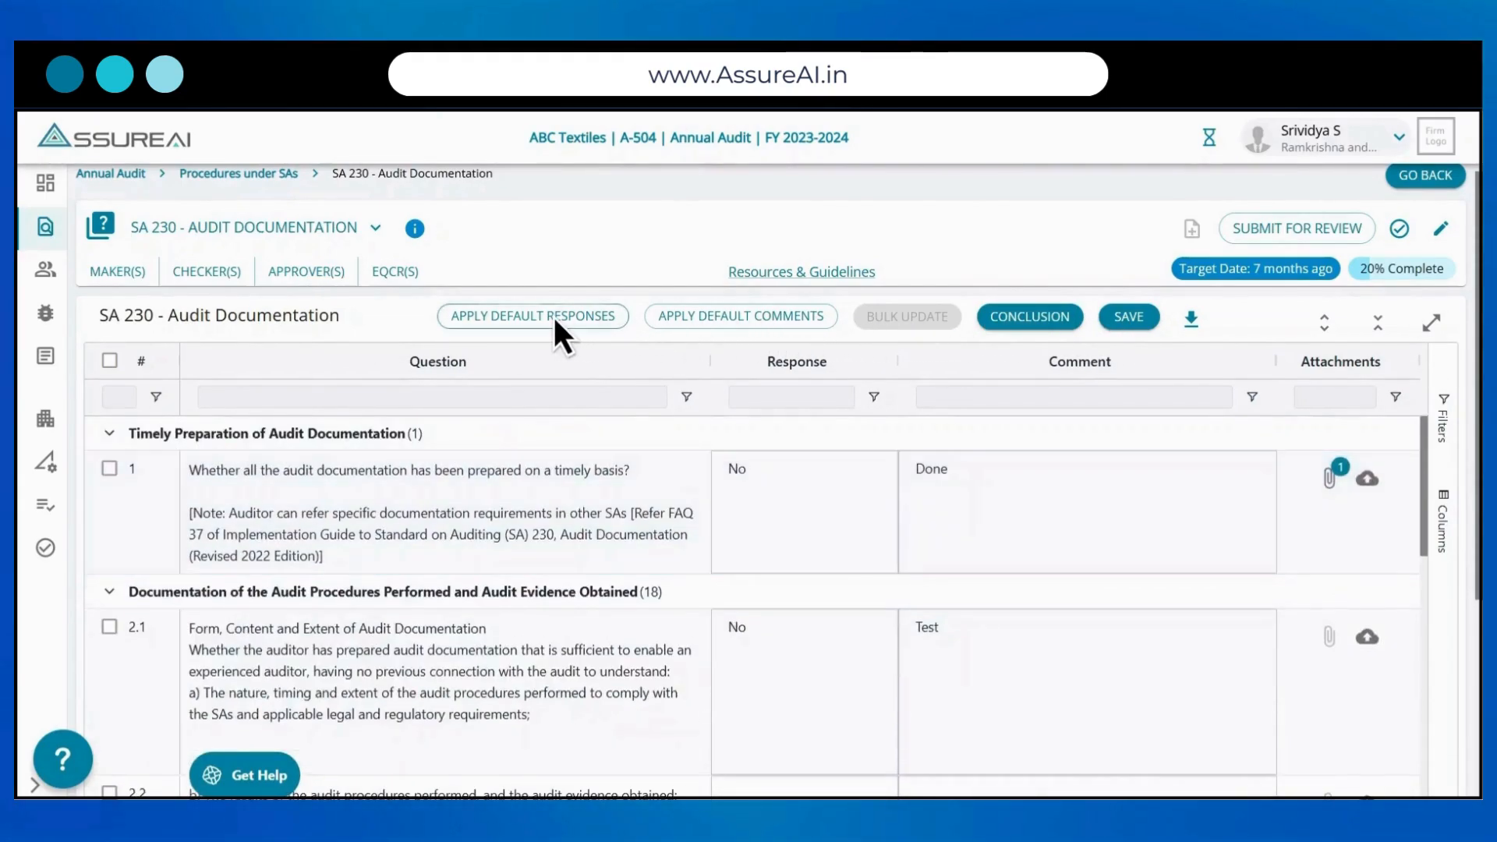
Apply the default responses to all questions in the SA 230 questionnaire and save it
left_click(555, 316)
left_click(956, 517)
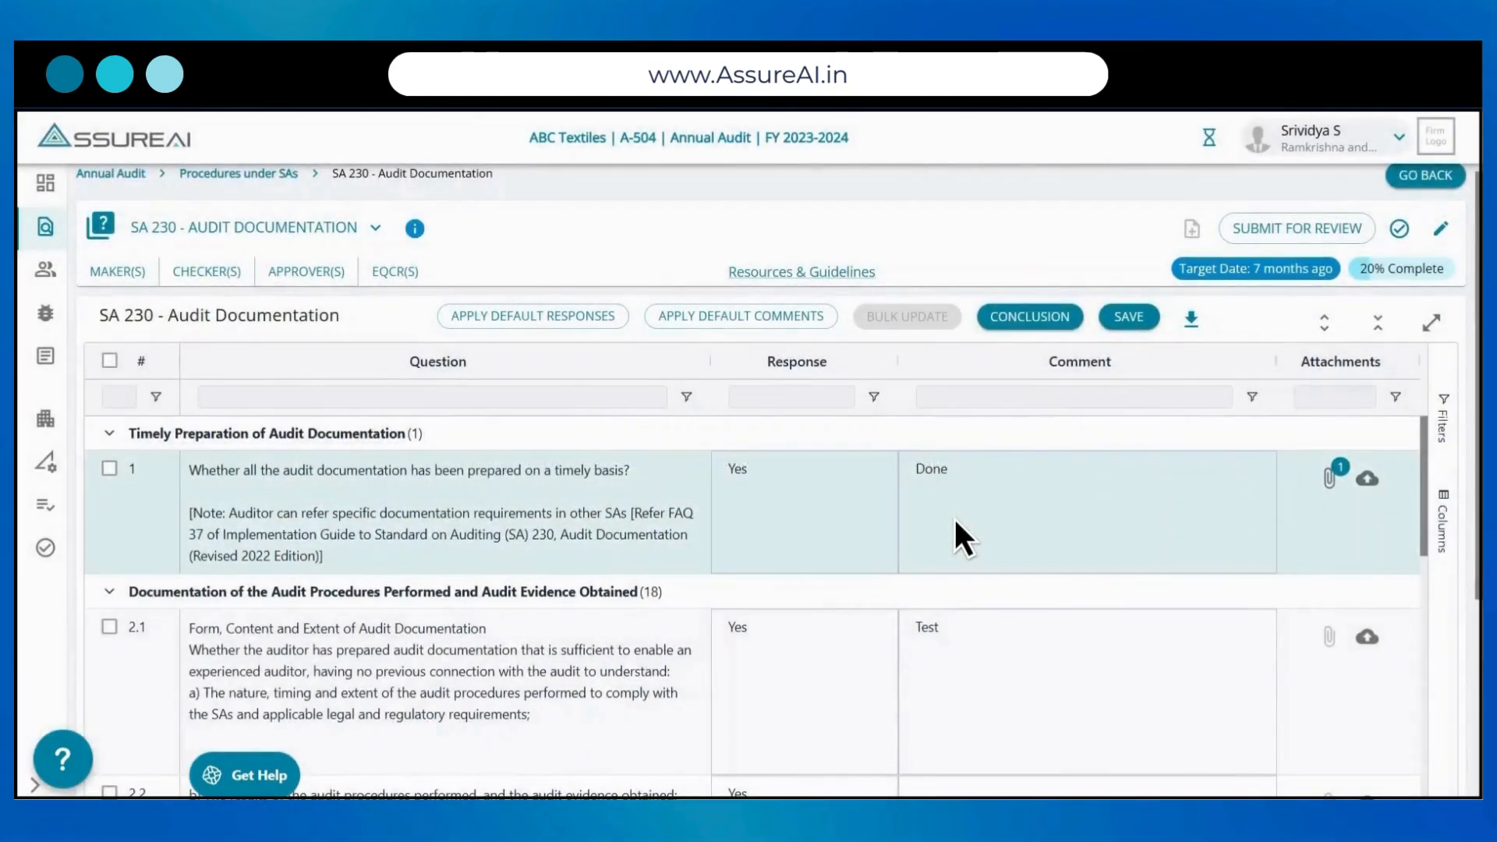
left_click(1126, 327)
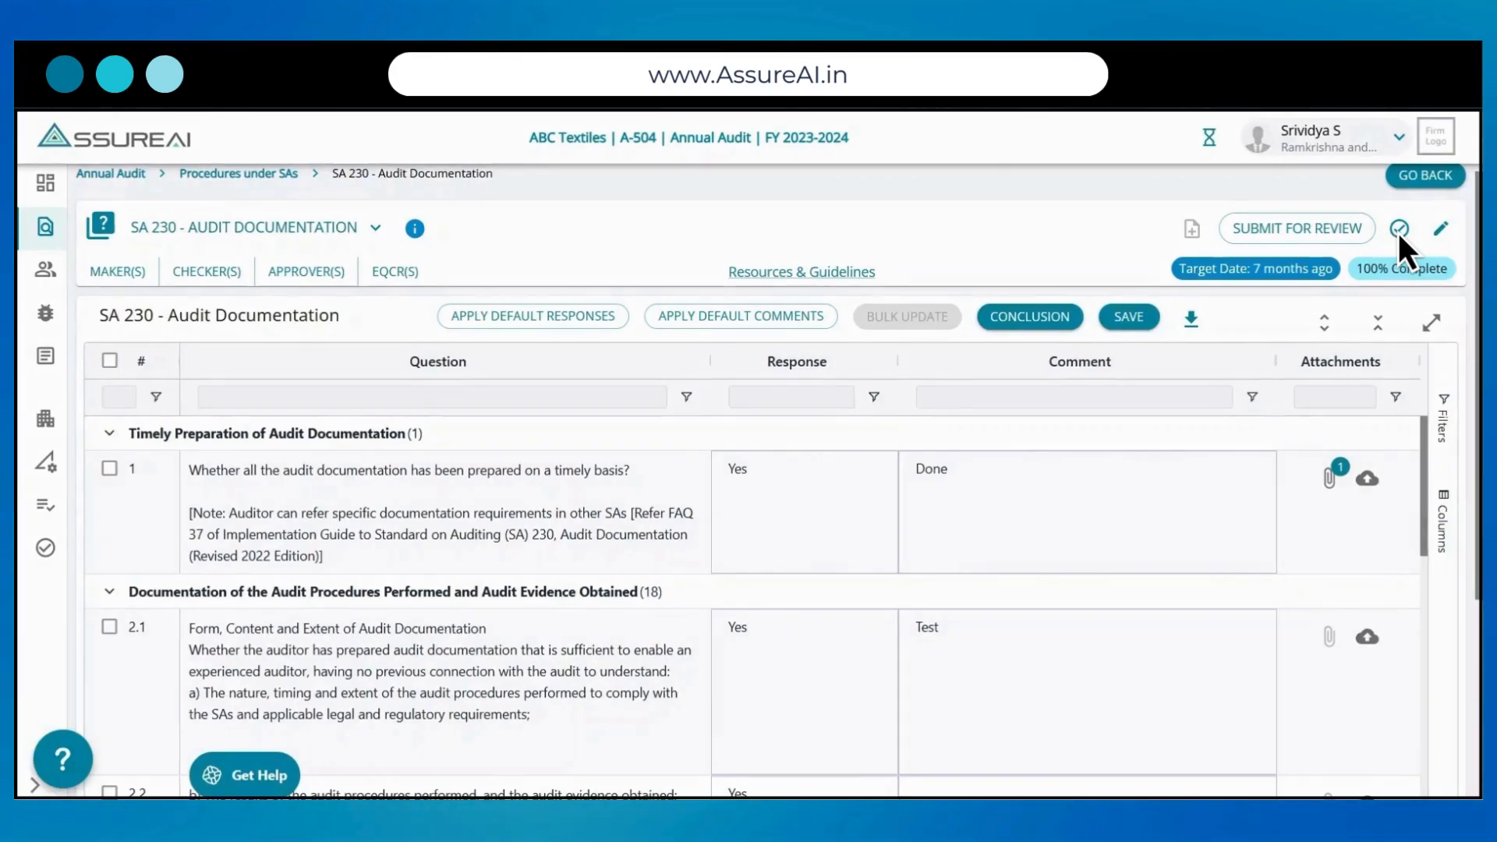
Open the task-level form for adding an attachment and close it without adding a document
scroll(1398, 312, "down", 4)
left_click(1402, 764)
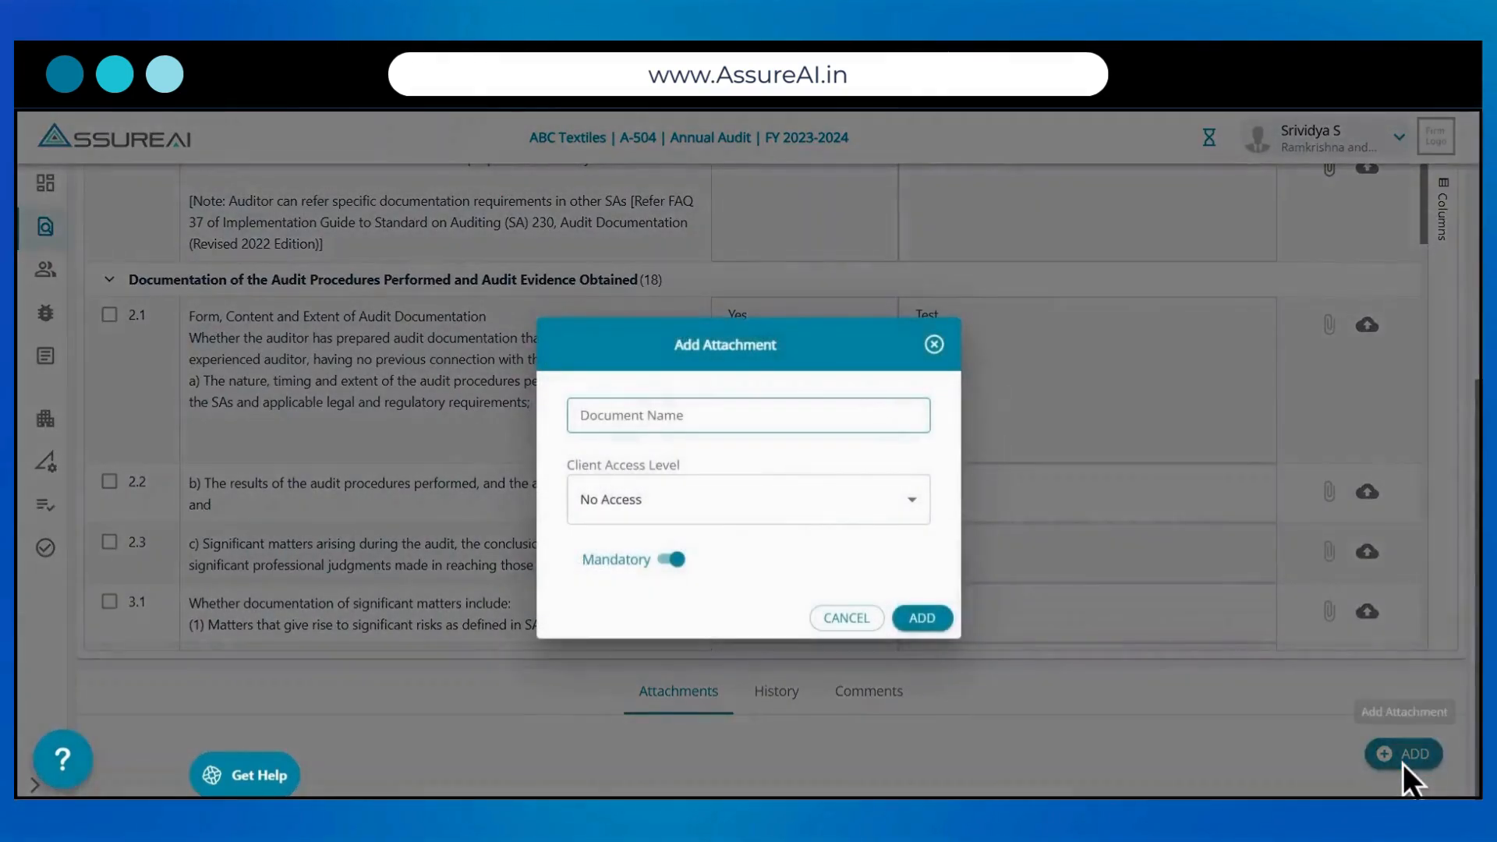
key("Escape")
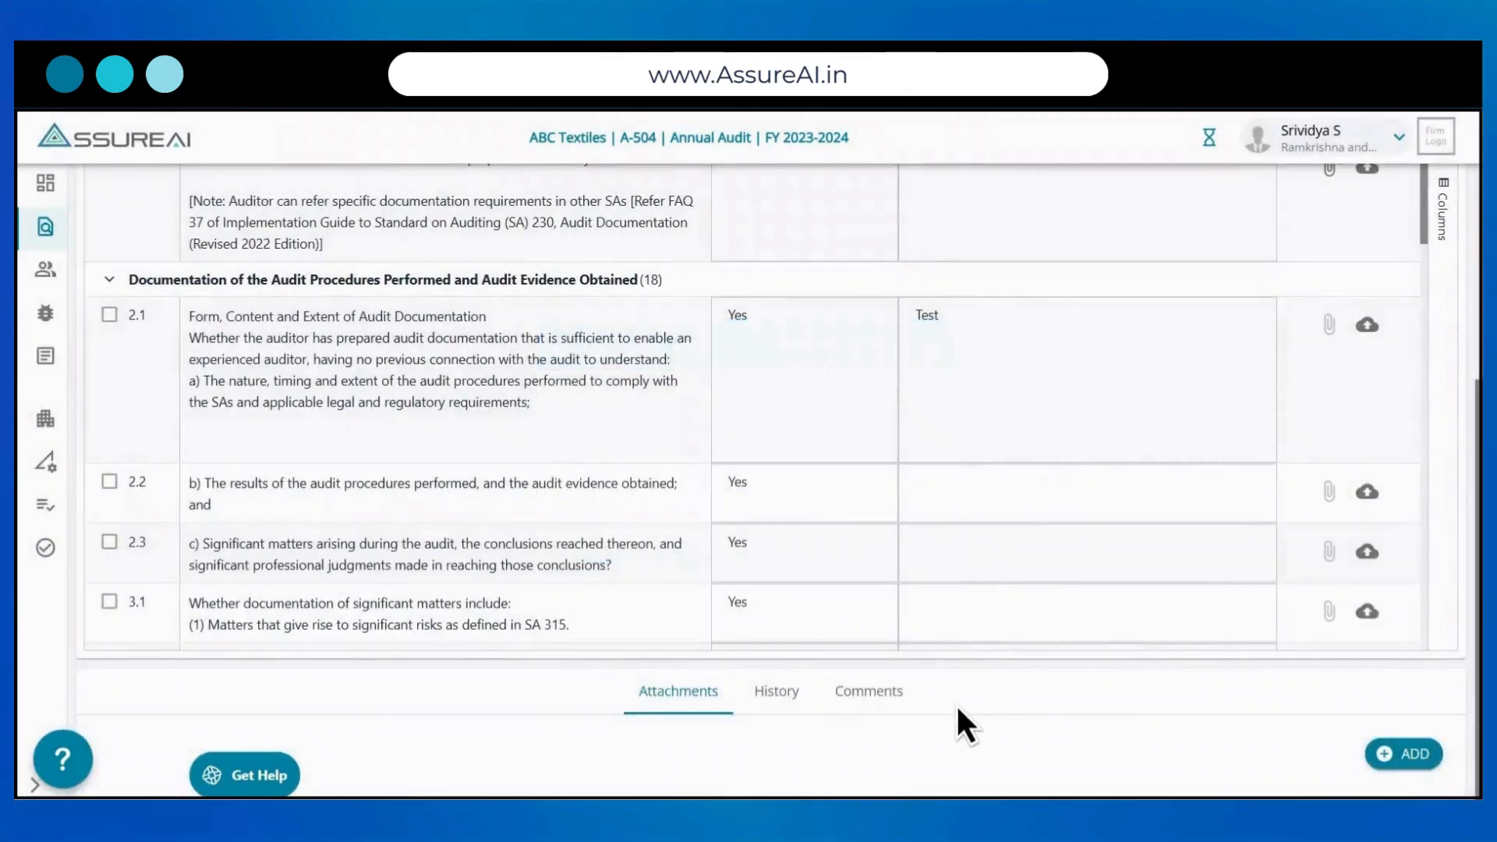
View the task-level comments section below the questionnaire and look back over the question responses
left_click(872, 692)
scroll(872, 692, "down", 5)
scroll(872, 693, "down", 4)
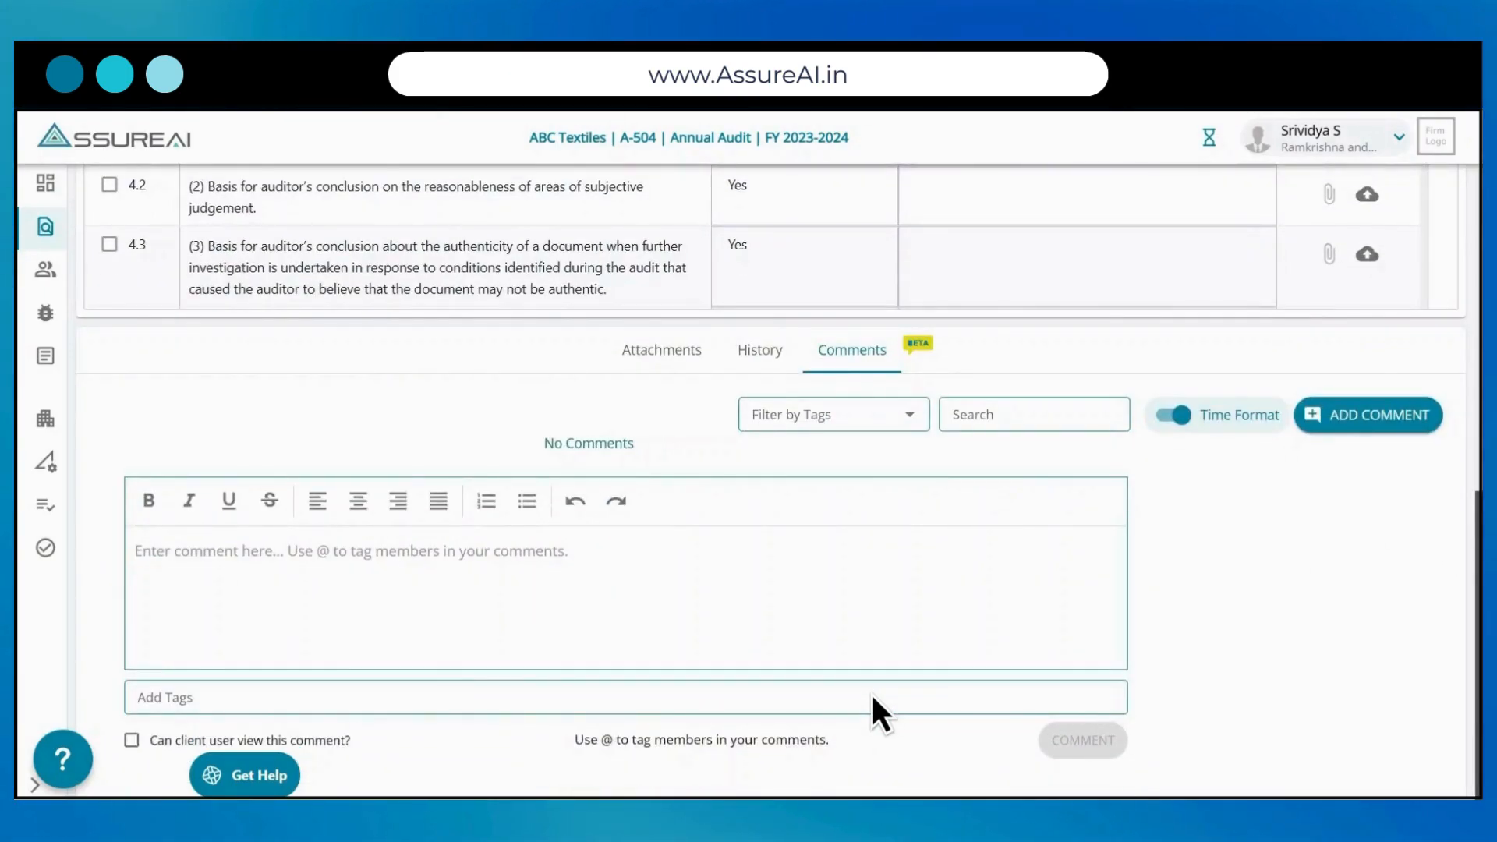
scroll(872, 693, "up", 8)
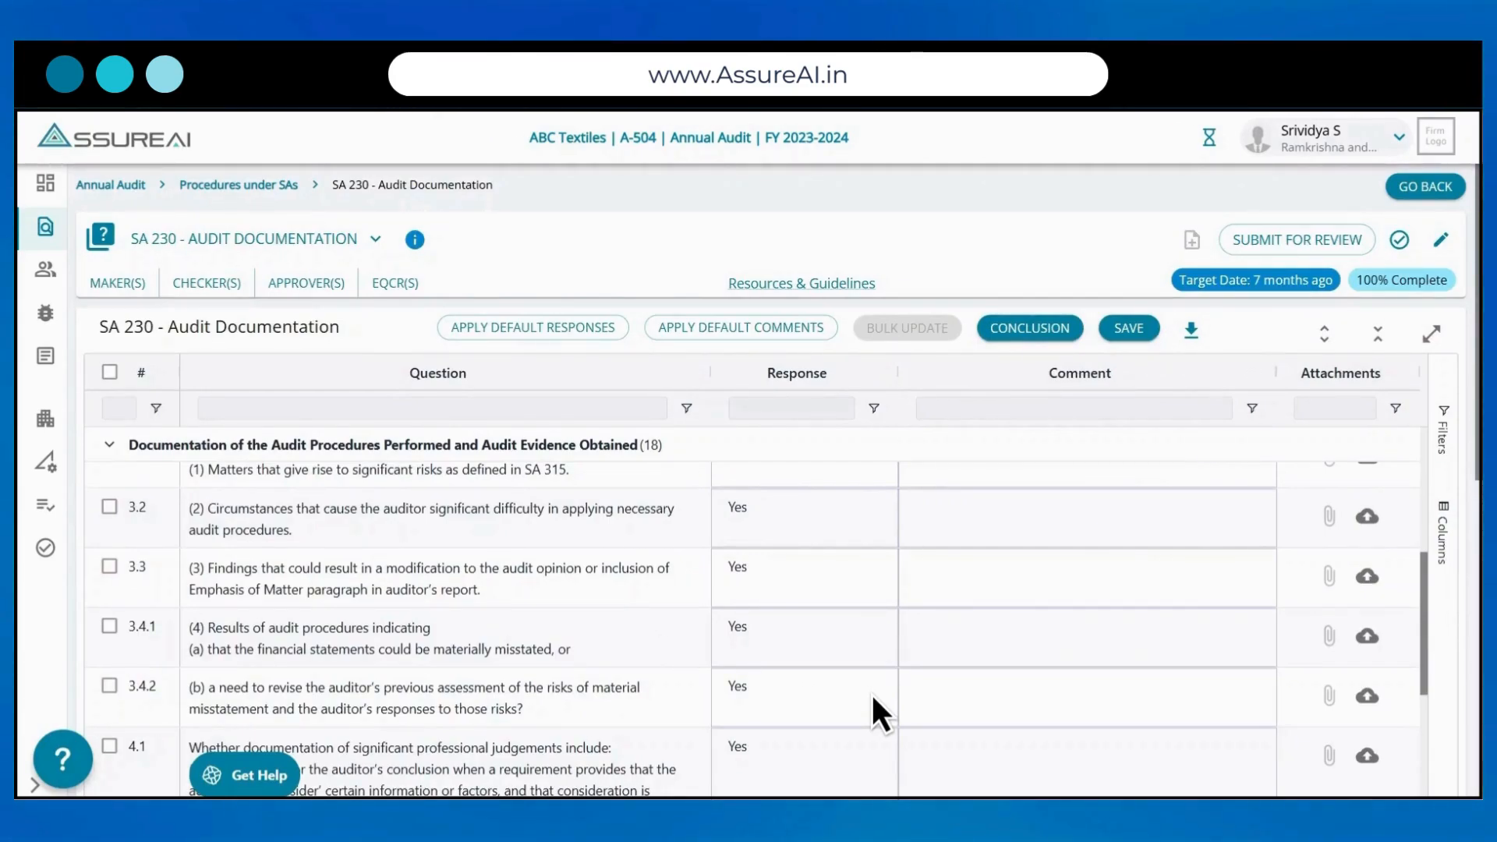
scroll(872, 692, "up", 5)
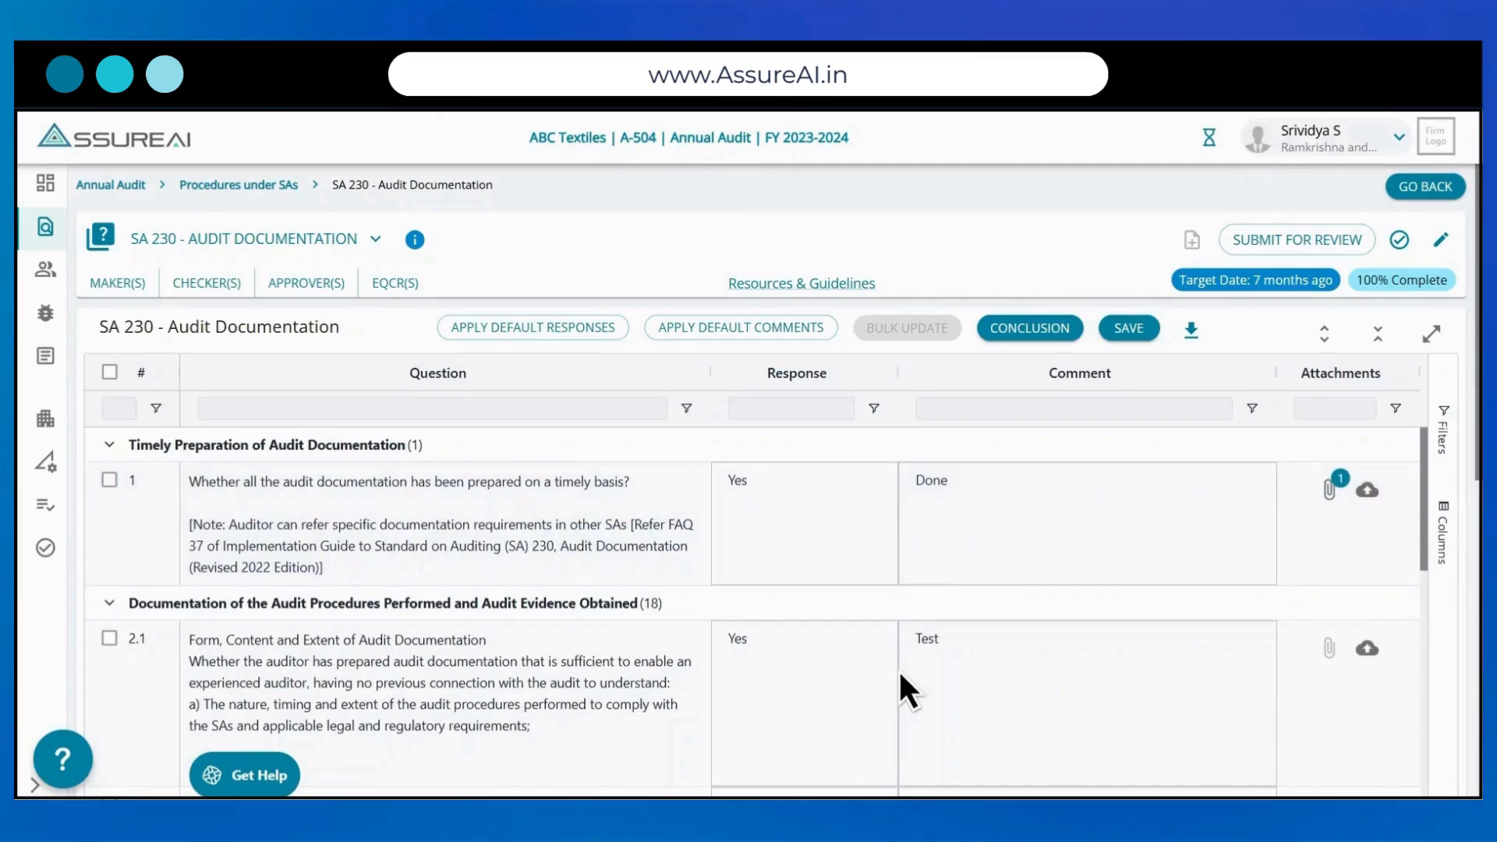
Mark the SA 230 - Audit Documentation task as complete and confirm
left_click(1400, 240)
left_click(992, 519)
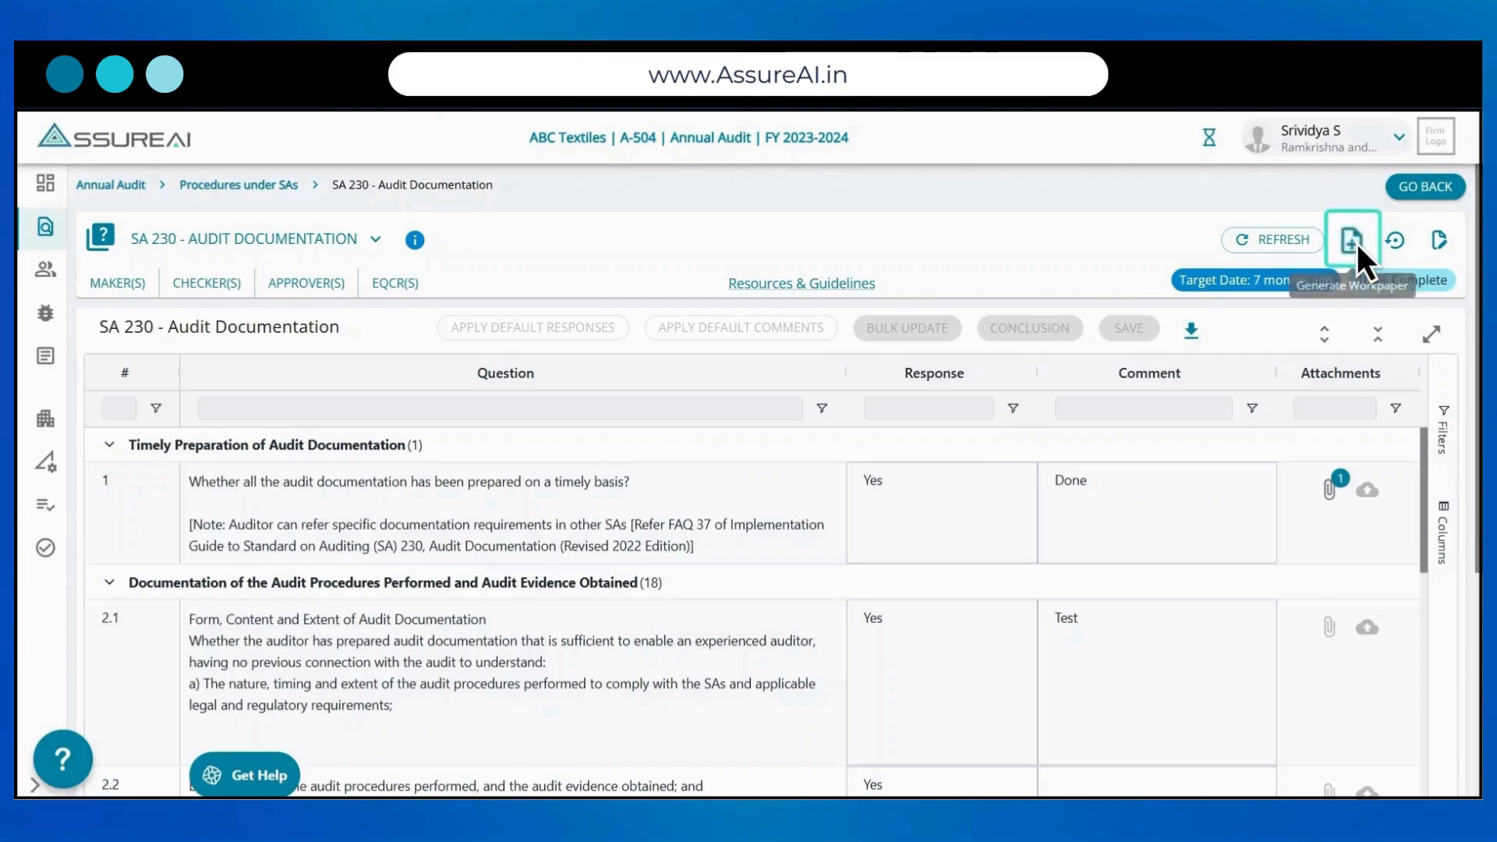
Review the Workpaper Inclusions options and generate the workpaper for the SA 230 task
left_click(1440, 241)
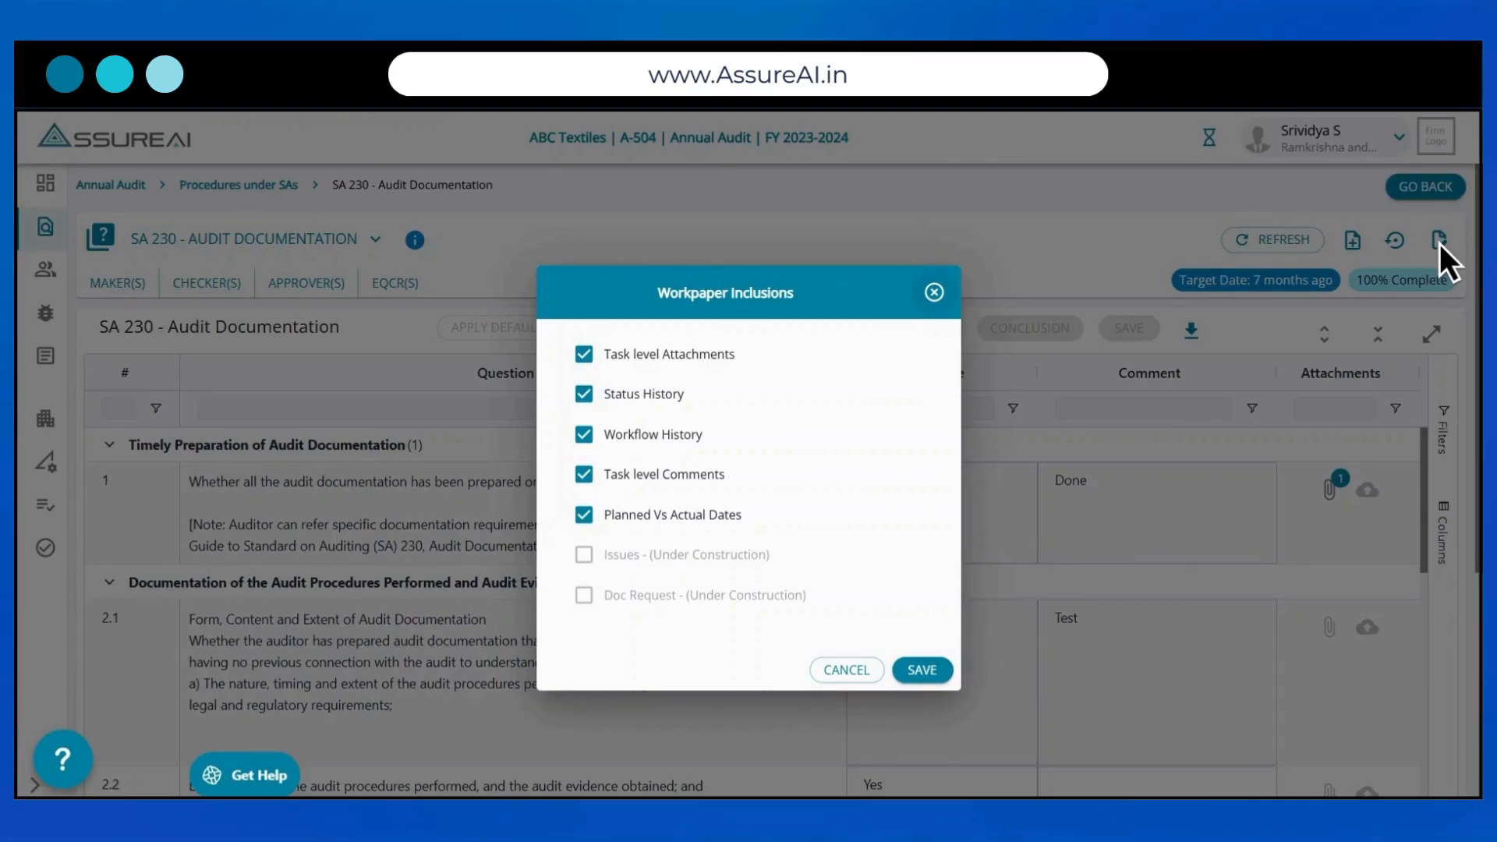
left_click(1439, 245)
left_click(1345, 241)
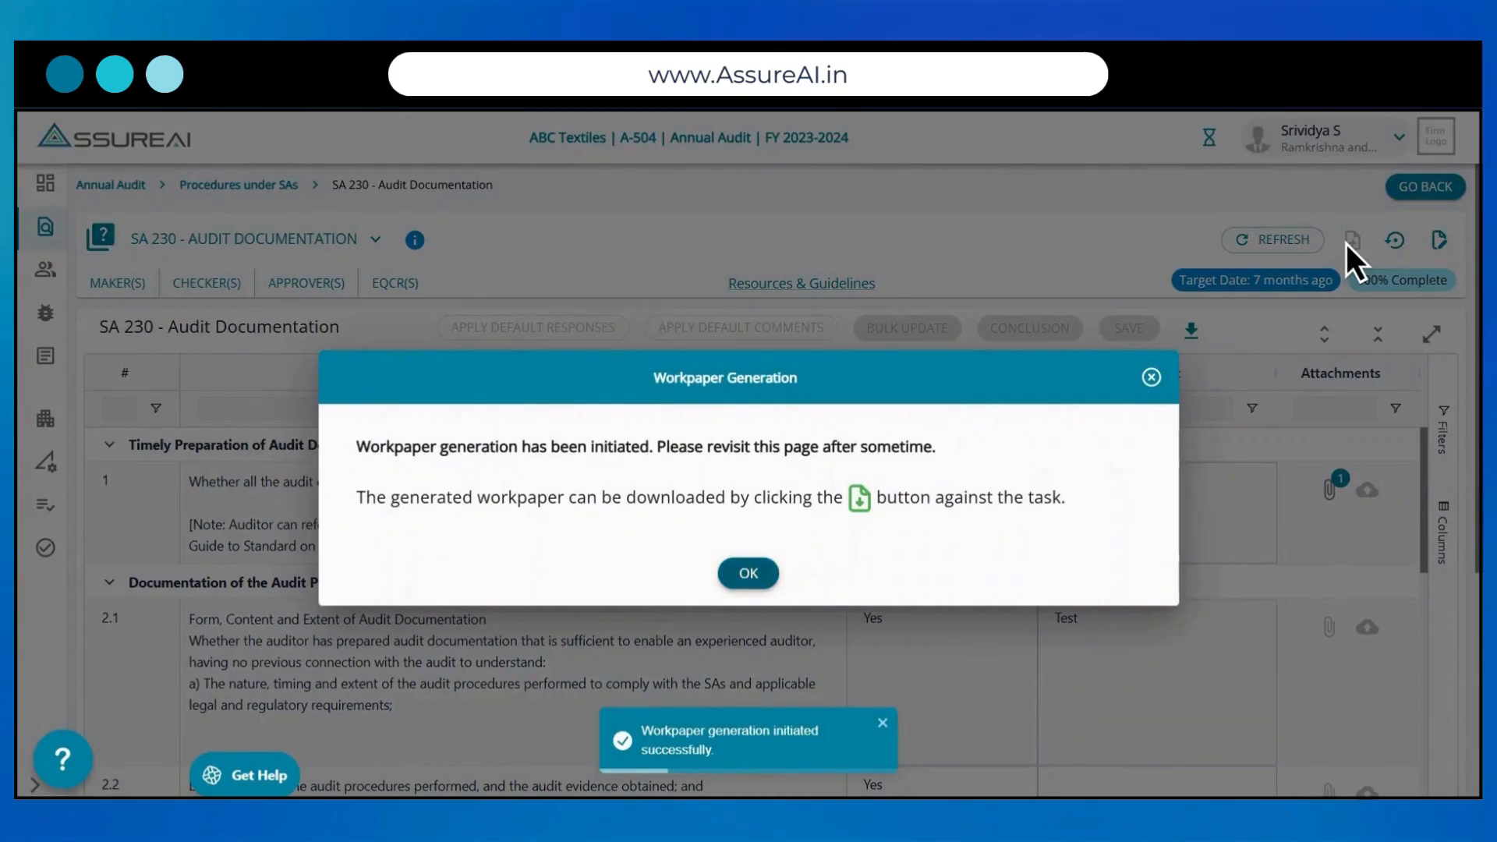
key("Return")
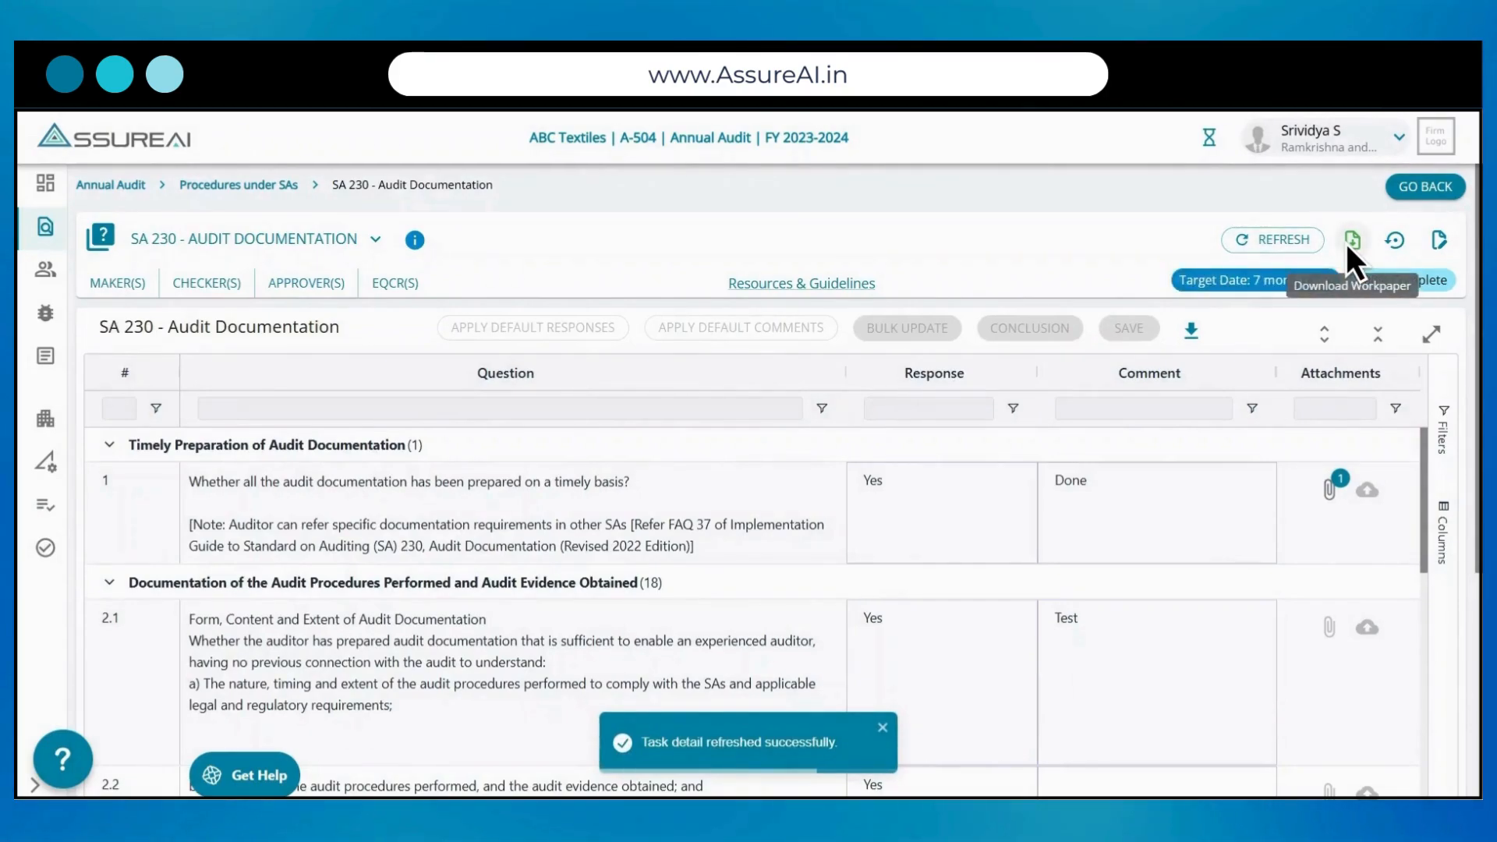
View the options for downloading or regenerating the SA 230 workpaper
left_click(1348, 243)
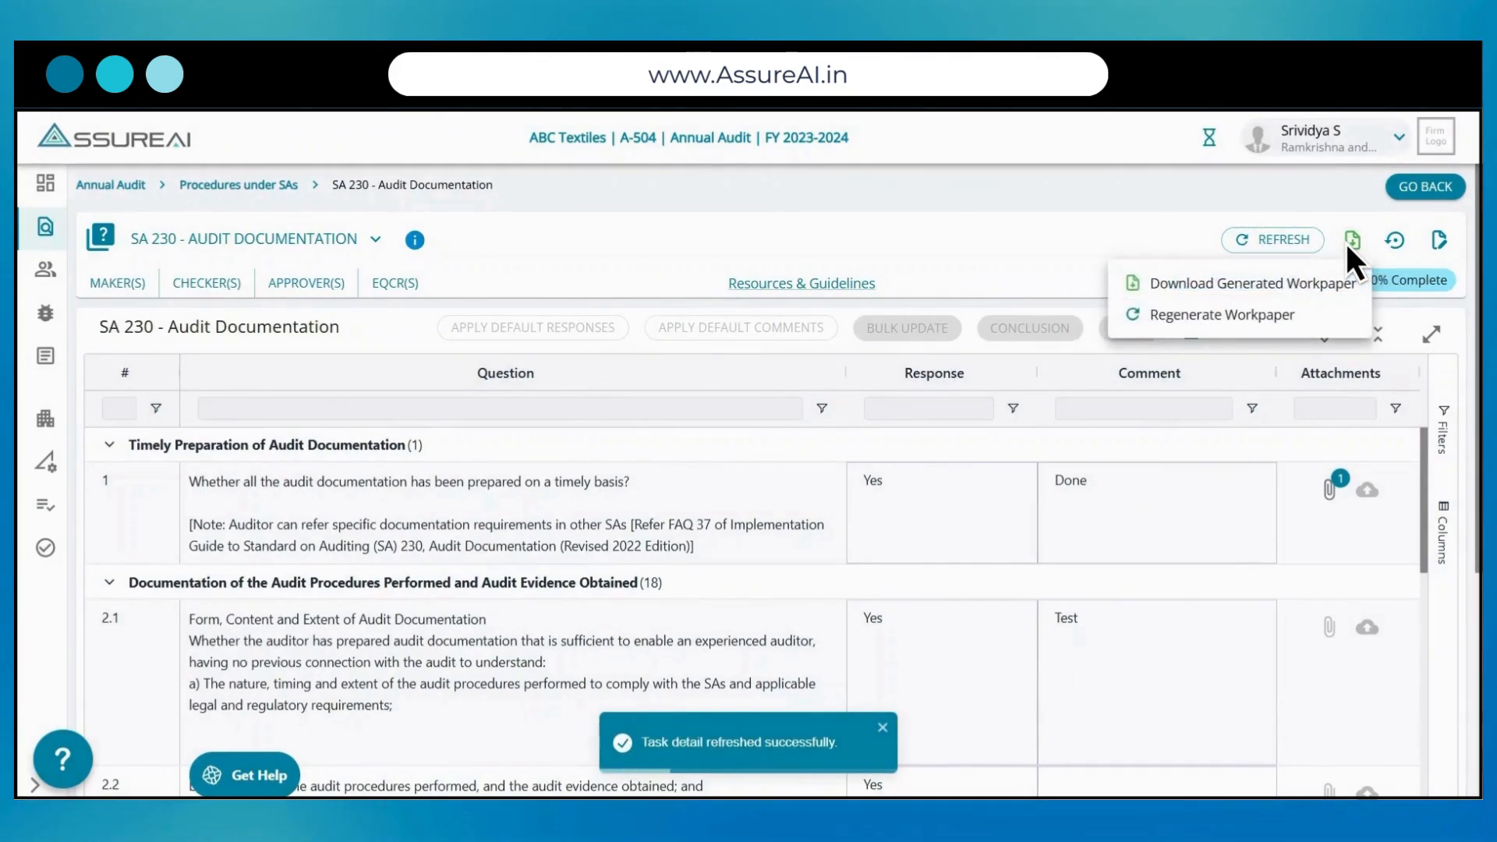
left_click(1346, 243)
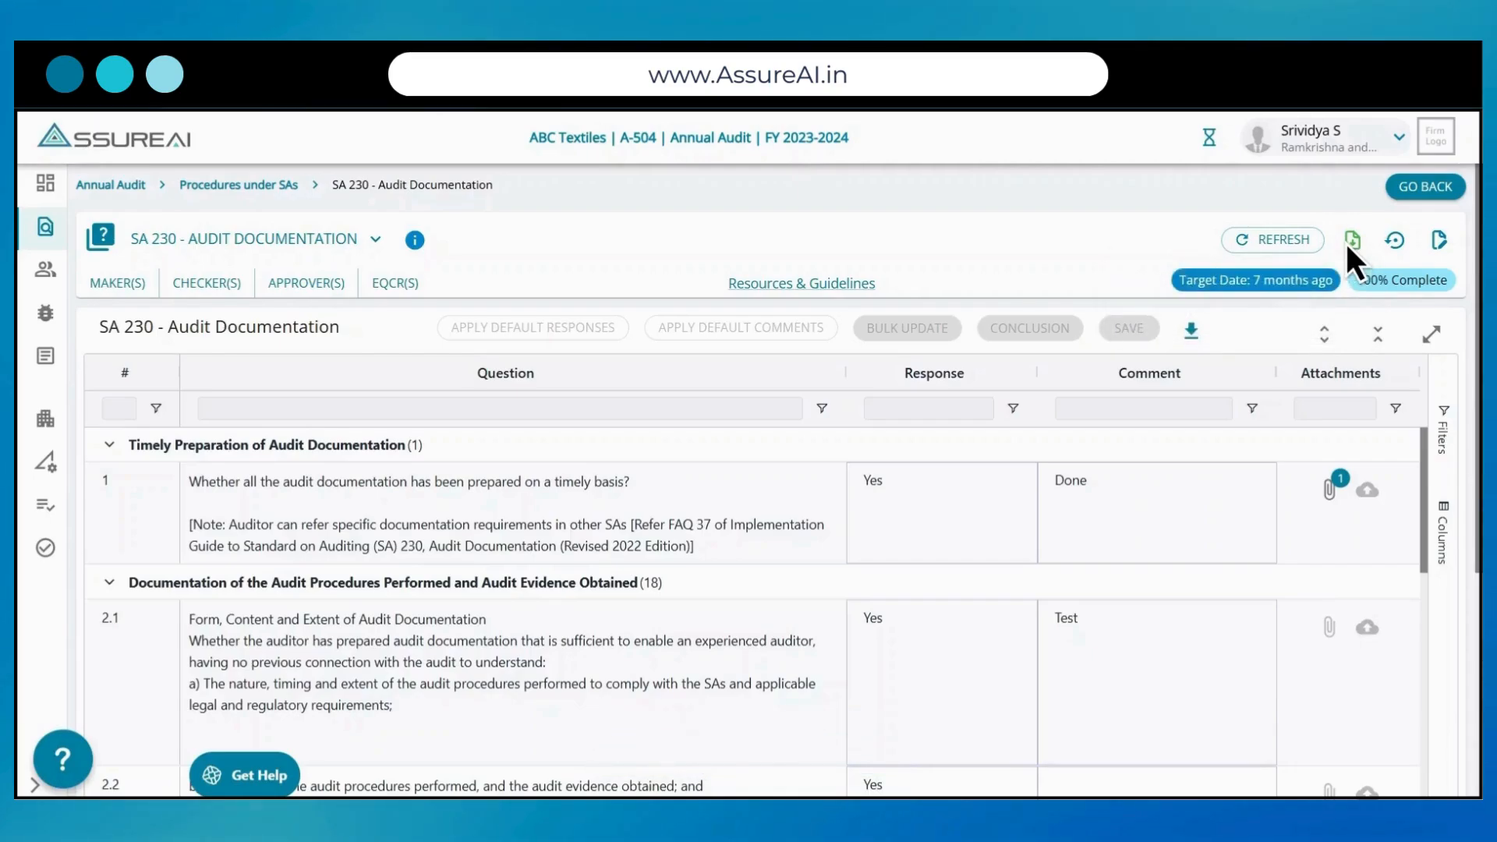